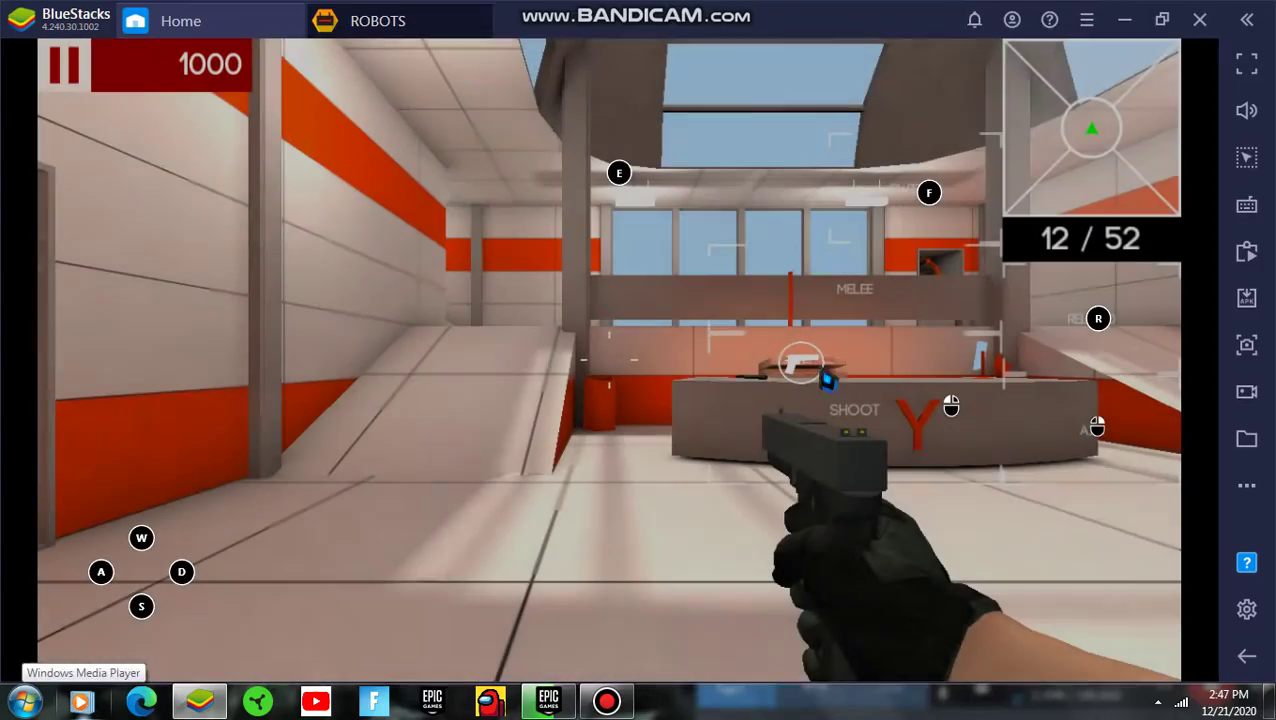
# Look around the room toward the counter, stairs and door, ending on the robot door.
pyautogui.moveTo(826, 380)
pyautogui.mouseDown()
pyautogui.moveTo(621, 419)
pyautogui.moveTo(399, 421)
pyautogui.moveTo(145, 585)
pyautogui.mouseUp()
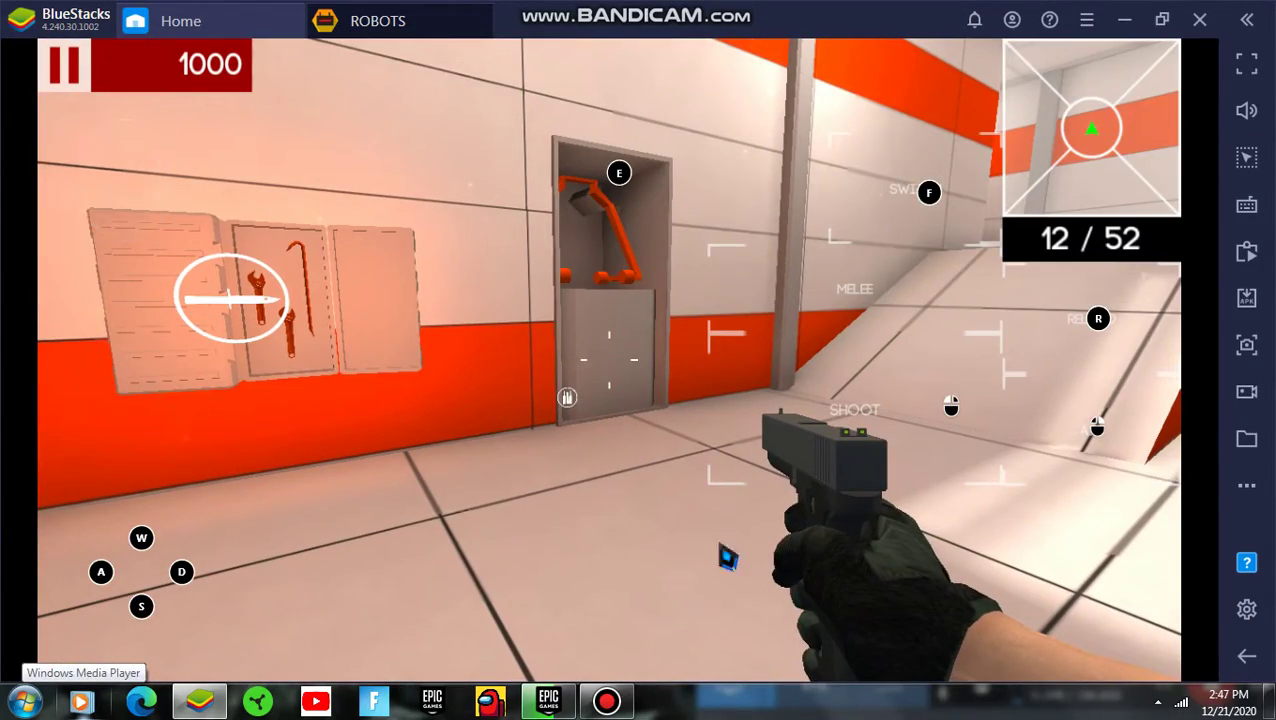
pyautogui.moveTo(440, 406); pyautogui.dragTo(760, 558)
pyautogui.moveTo(177, 590); pyautogui.dragTo(179, 567)
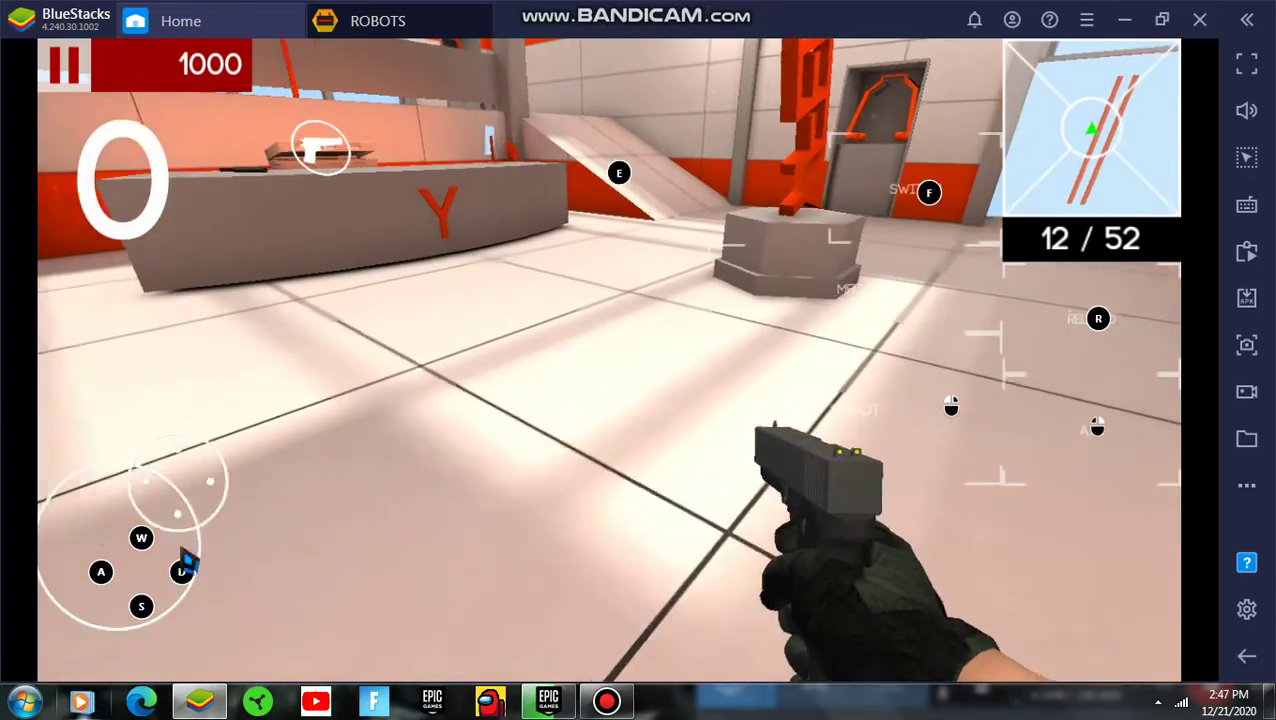
pyautogui.moveTo(749, 606)
pyautogui.mouseDown()
pyautogui.moveTo(564, 570)
pyautogui.moveTo(675, 547)
pyautogui.moveTo(654, 566)
pyautogui.moveTo(641, 541)
pyautogui.mouseUp()
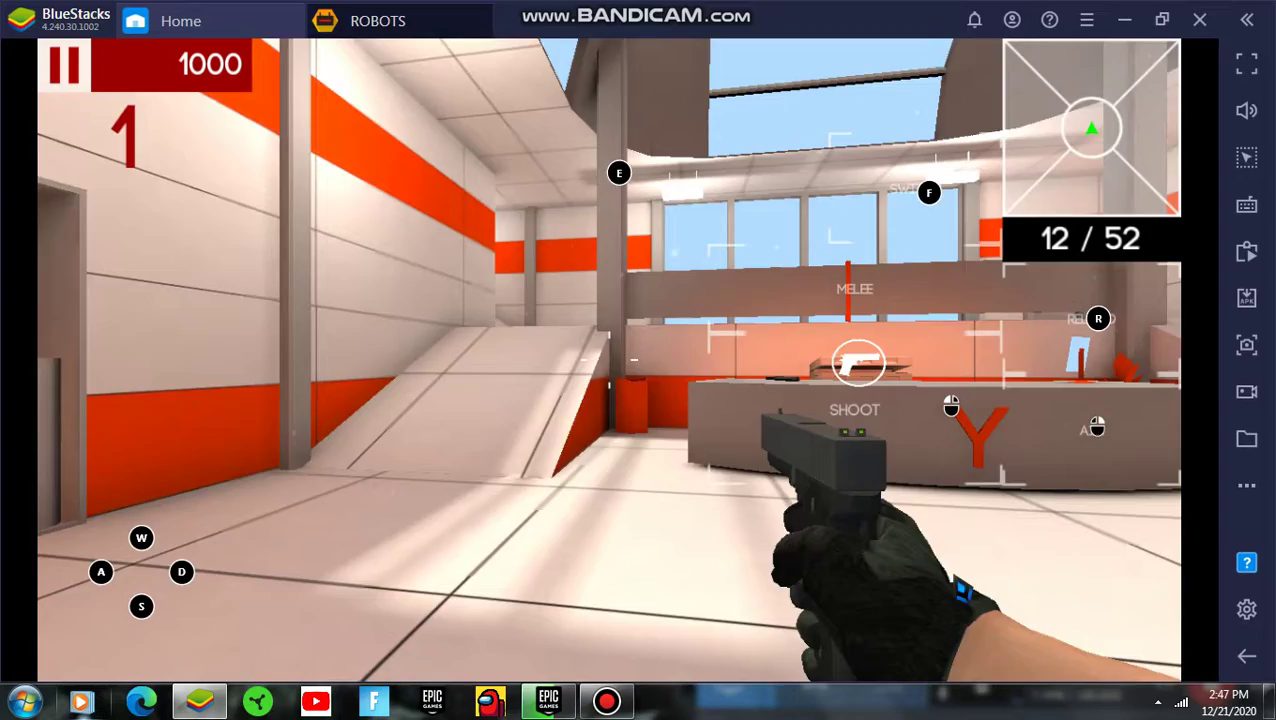
pyautogui.moveTo(891, 601); pyautogui.dragTo(820, 582)
pyautogui.moveTo(640, 560); pyautogui.dragTo(860, 560)
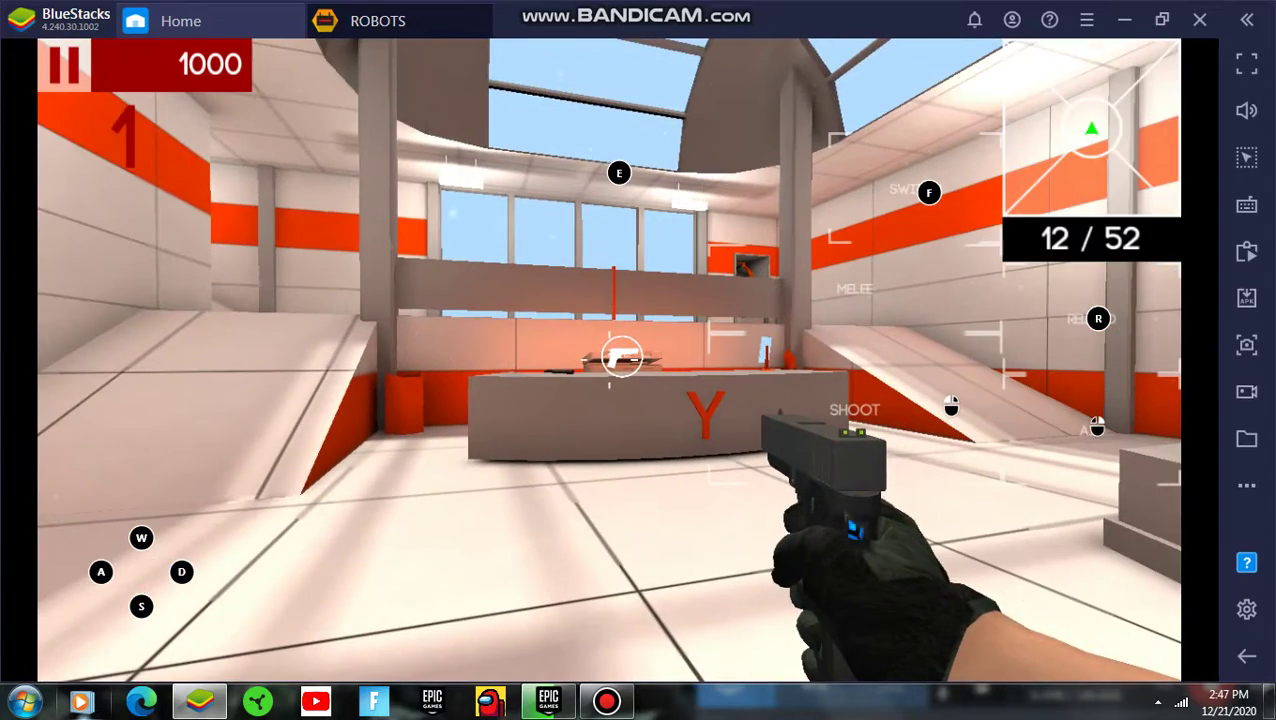
pyautogui.moveTo(497, 490); pyautogui.dragTo(708, 404)
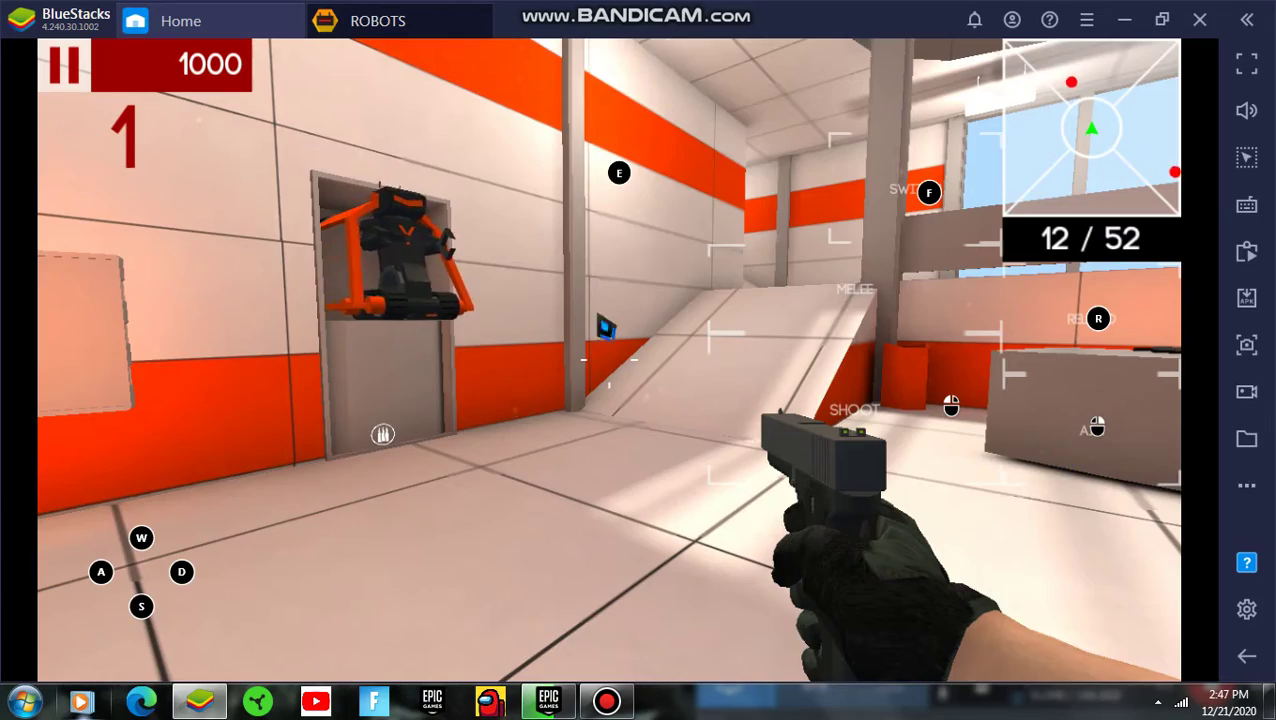
# Move with W, S and A, then shoot down a robot to raise the score to 1540.
pyautogui.press('w')
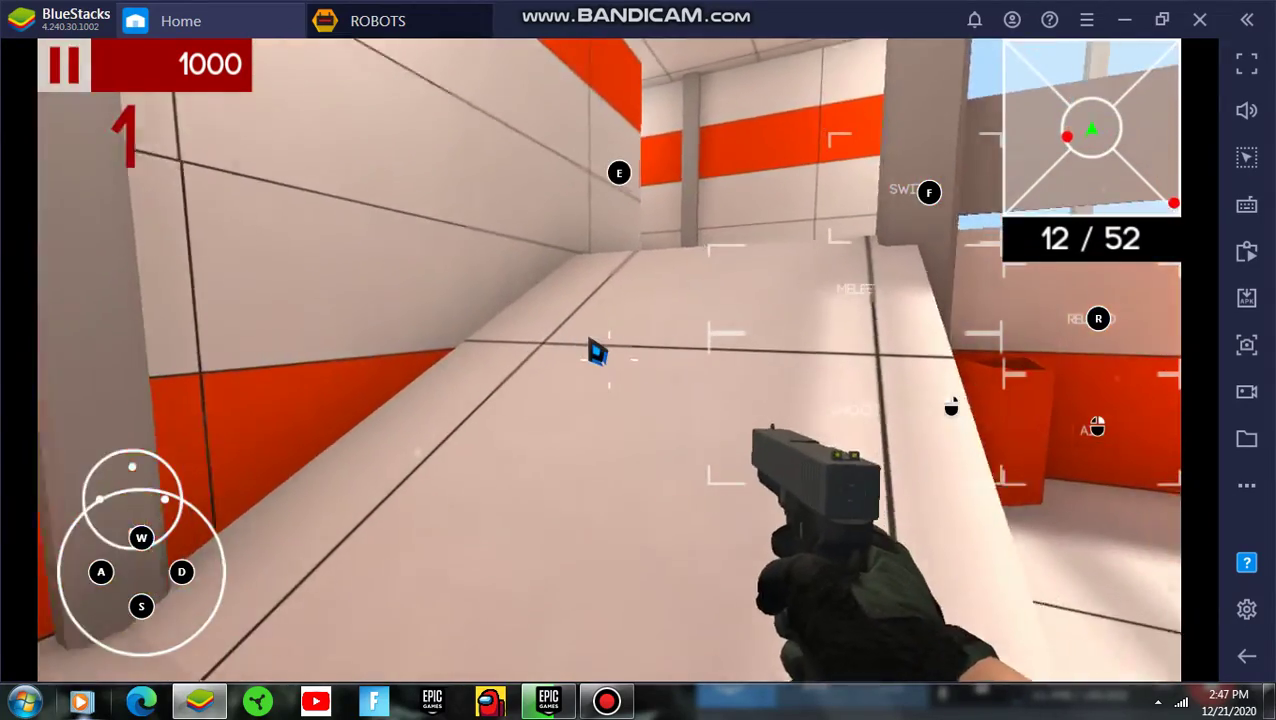
pyautogui.press('s')
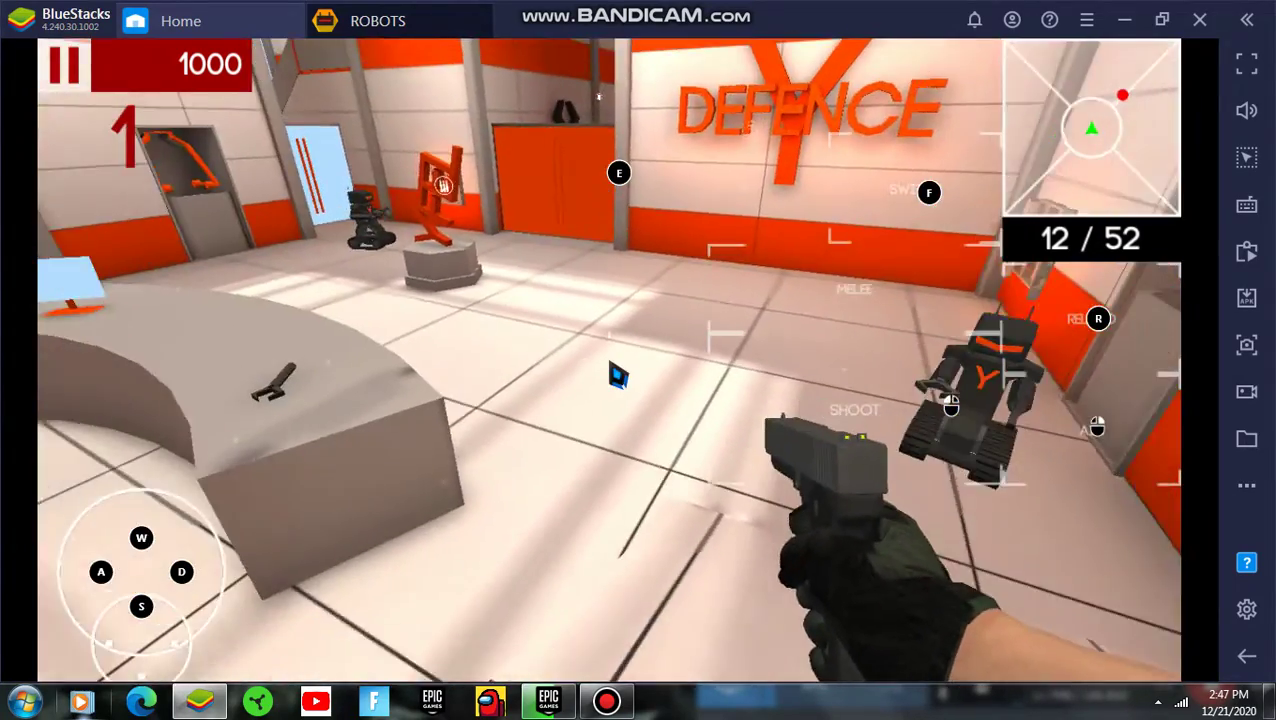
pyautogui.press('a')
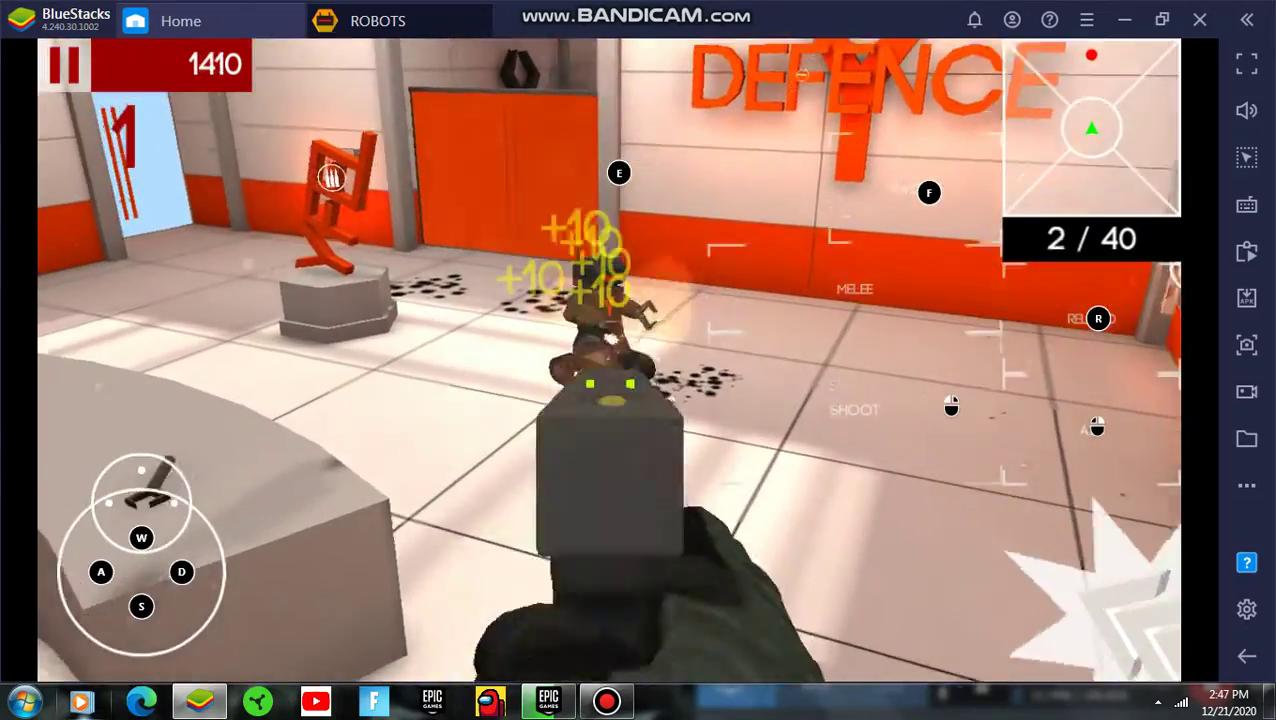
pyautogui.click(609, 360)
pyautogui.click(609, 360)
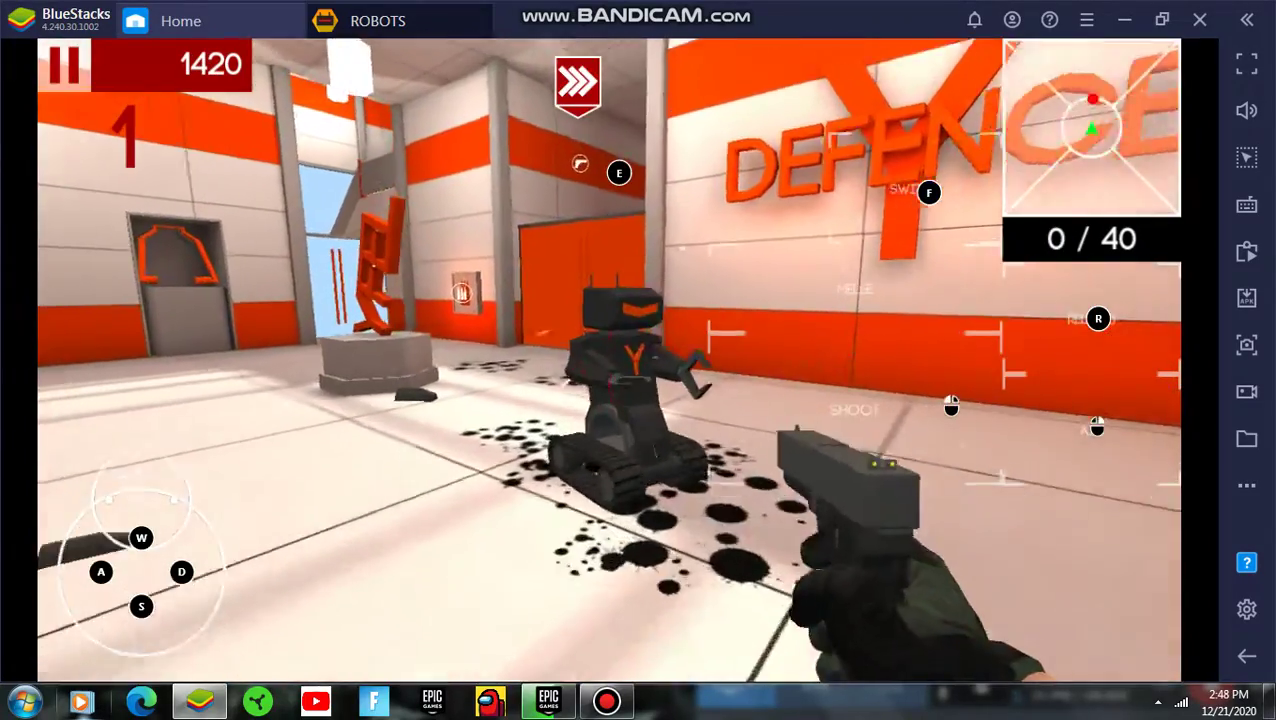
pyautogui.click(609, 360)
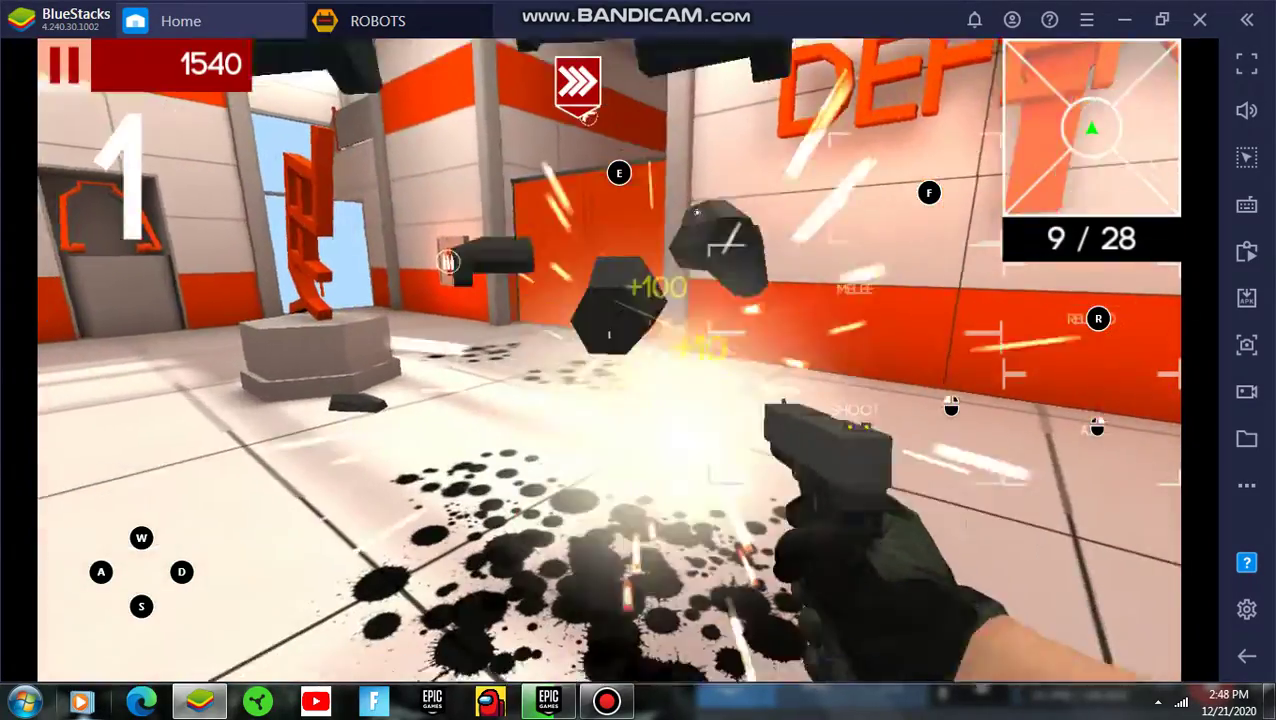
pyautogui.click(609, 360)
pyautogui.press('w')
pyautogui.press('w')
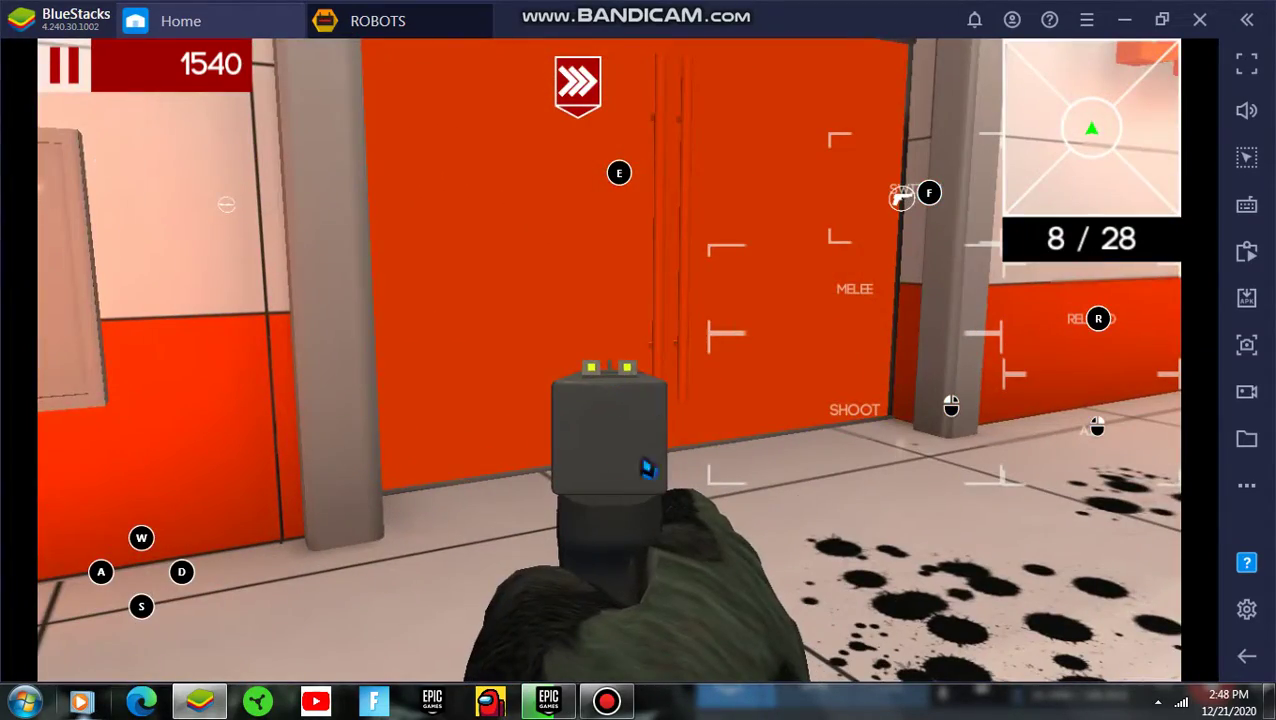
# Pause ROBOTS at round 2 and open the advanced Controls editor from Game controls.
pyautogui.press('w')
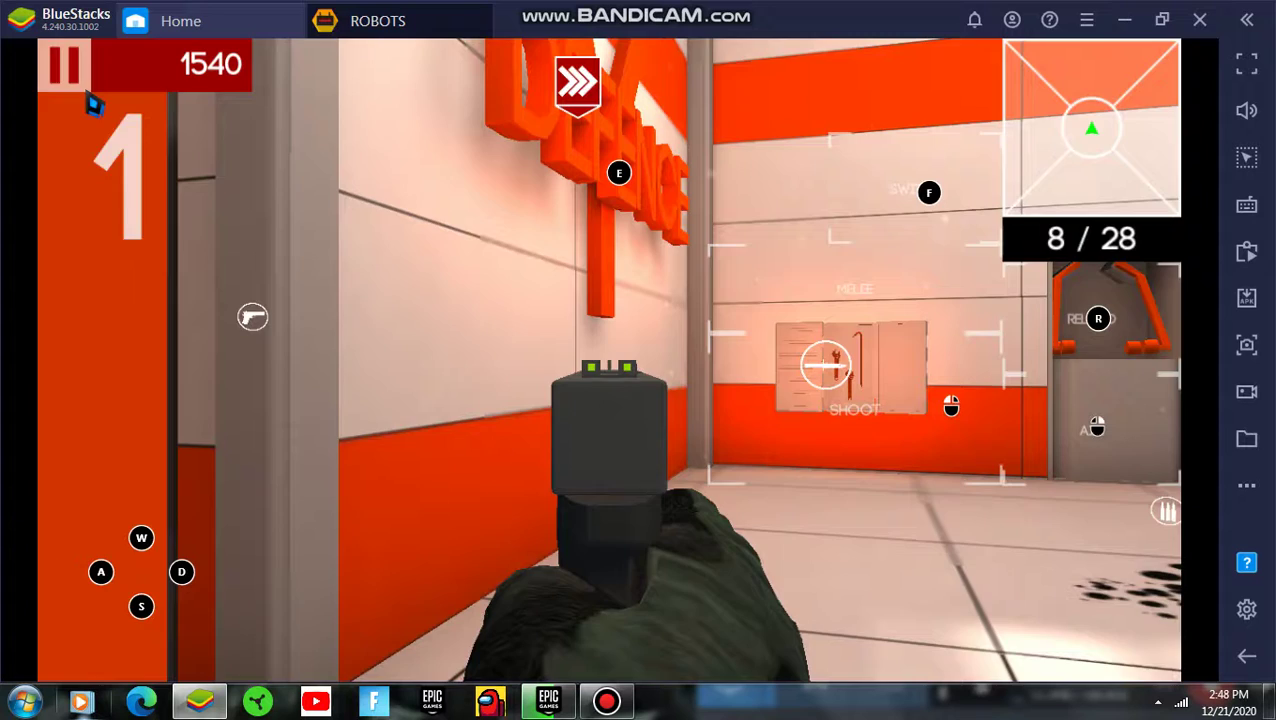
pyautogui.click(86, 94)
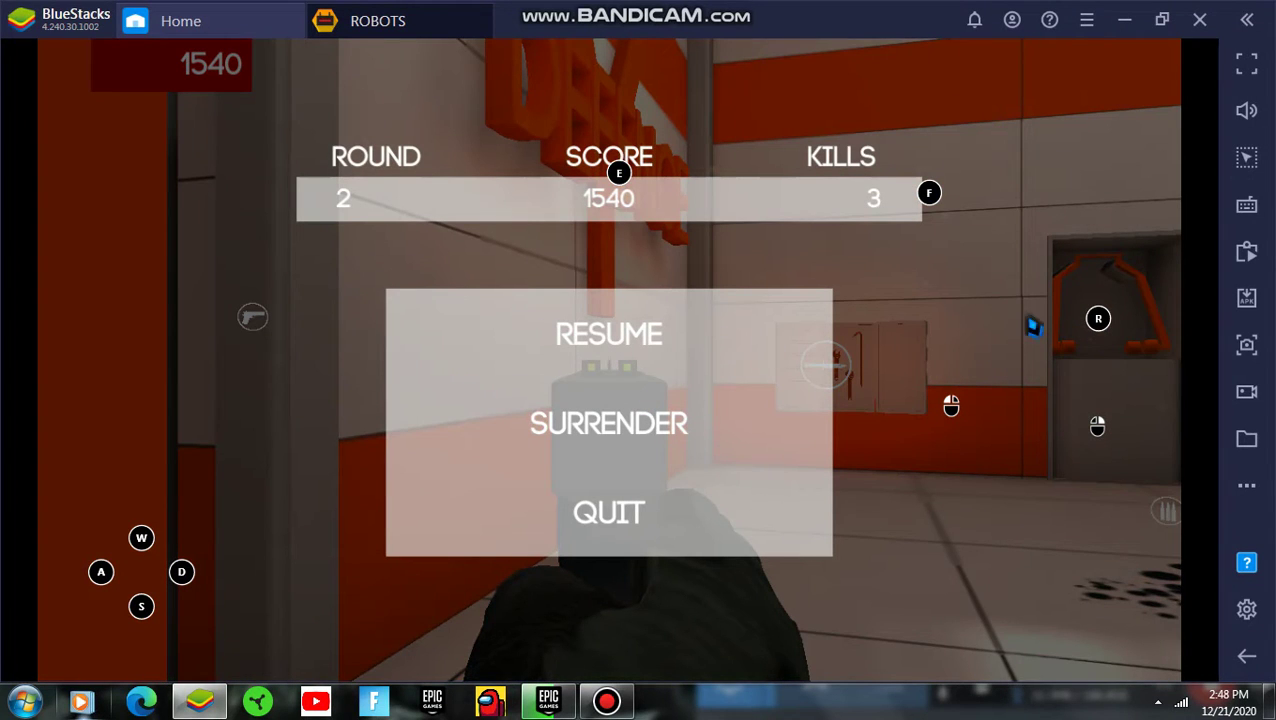
pyautogui.click(1247, 206)
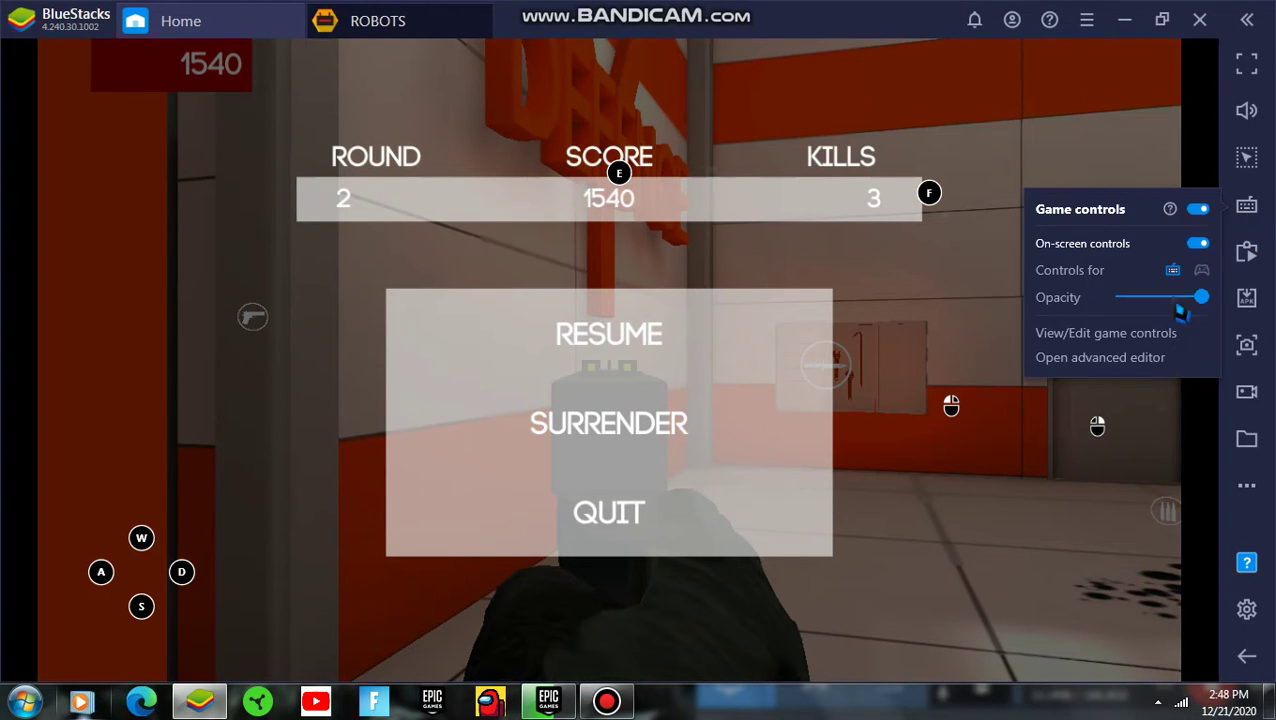
pyautogui.click(1144, 362)
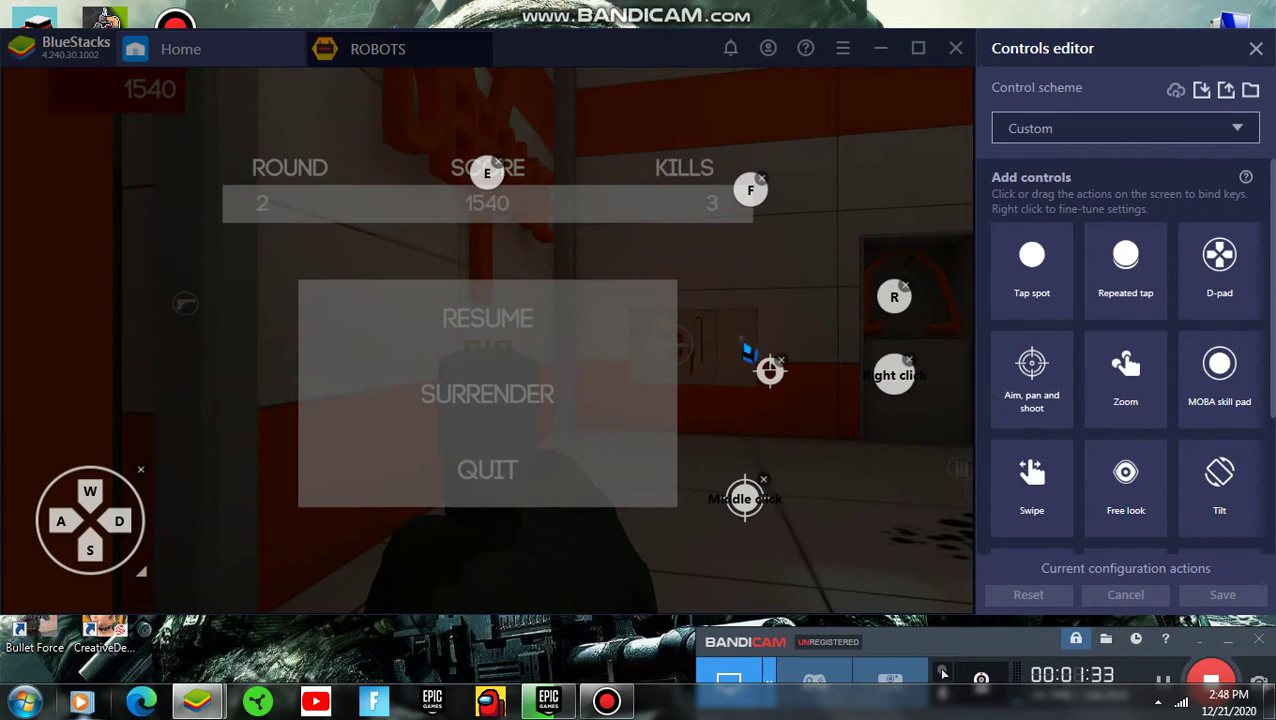
# Delete the old aim controls and add an Aim, pan and shoot control on Middle click, right of centre.
pyautogui.click(781, 360)
pyautogui.click(765, 482)
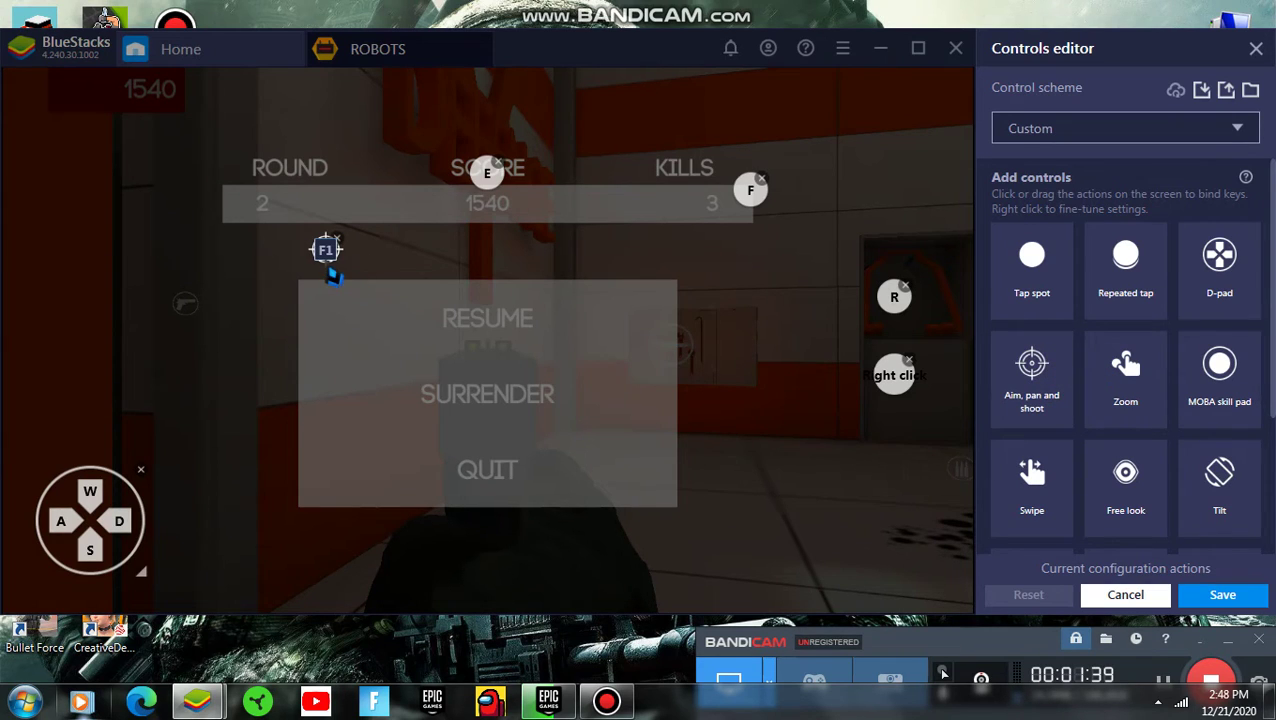
pyautogui.moveTo(334, 280)
pyautogui.mouseDown()
pyautogui.moveTo(557, 377)
pyautogui.moveTo(527, 356)
pyautogui.mouseUp()
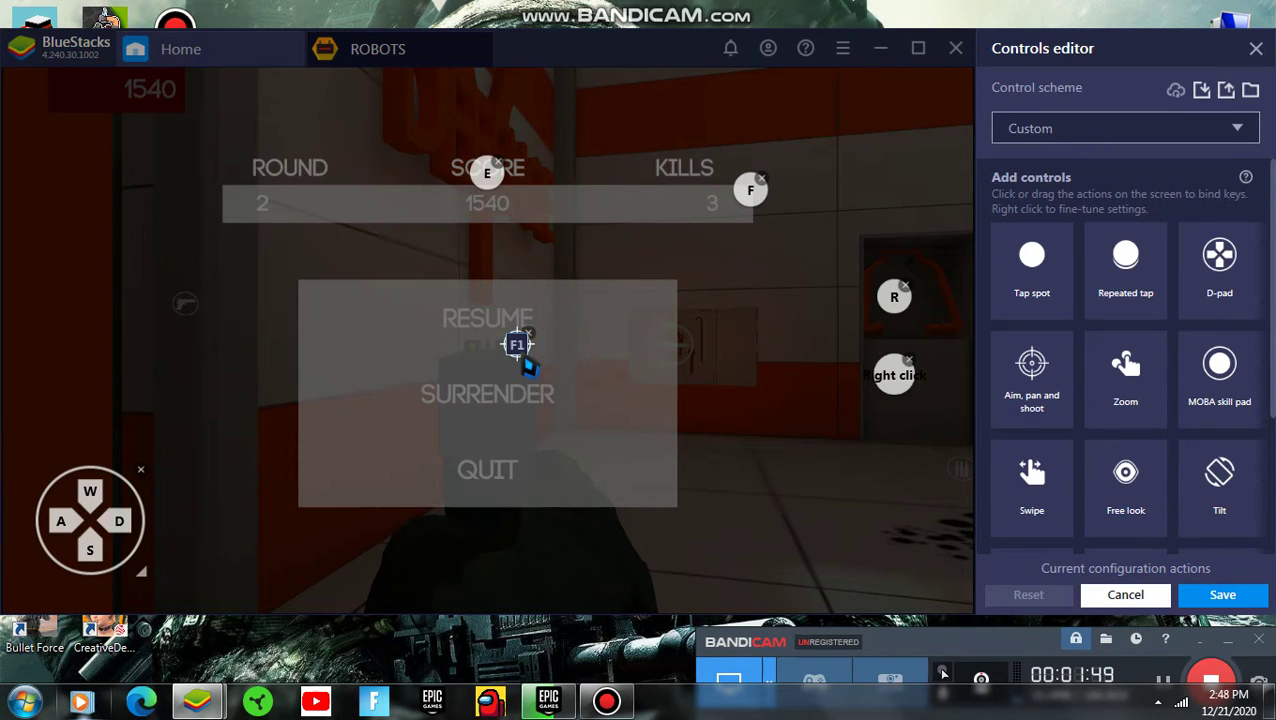
pyautogui.middleClick(522, 357)
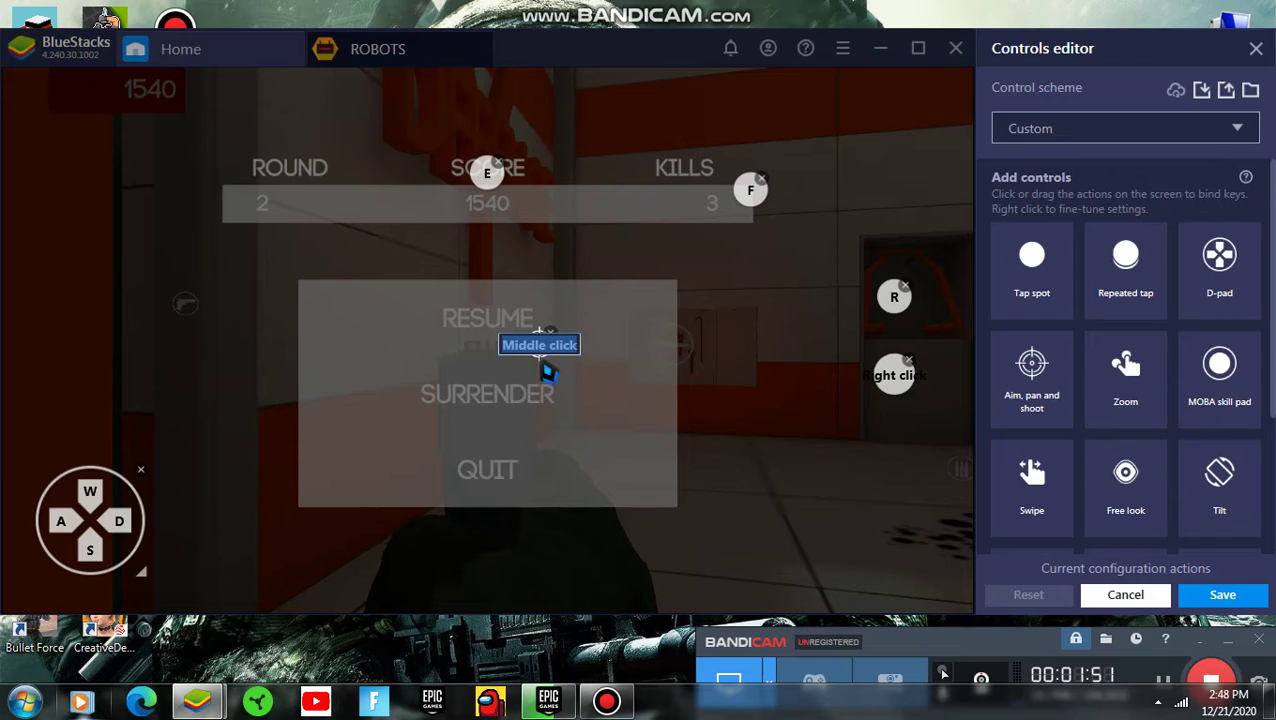
pyautogui.click(548, 347)
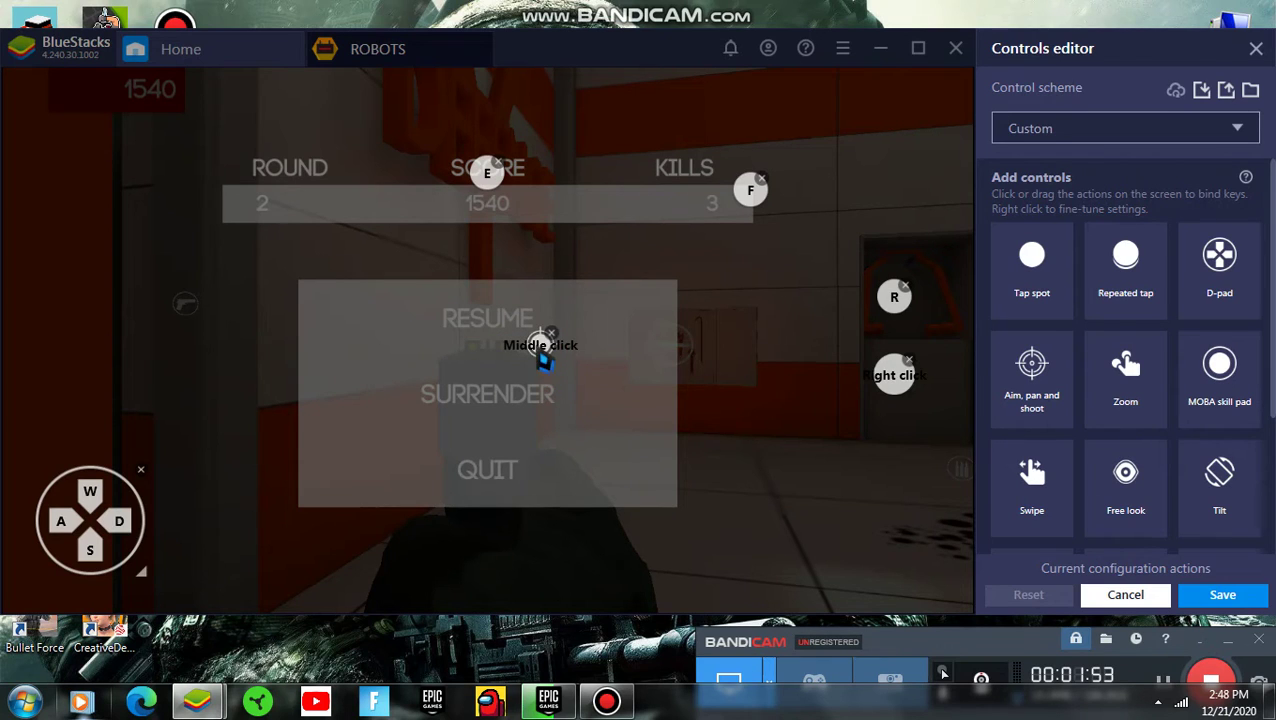
pyautogui.moveTo(543, 362)
pyautogui.mouseDown()
pyautogui.moveTo(661, 427)
pyautogui.moveTo(763, 404)
pyautogui.moveTo(795, 411)
pyautogui.mouseUp()
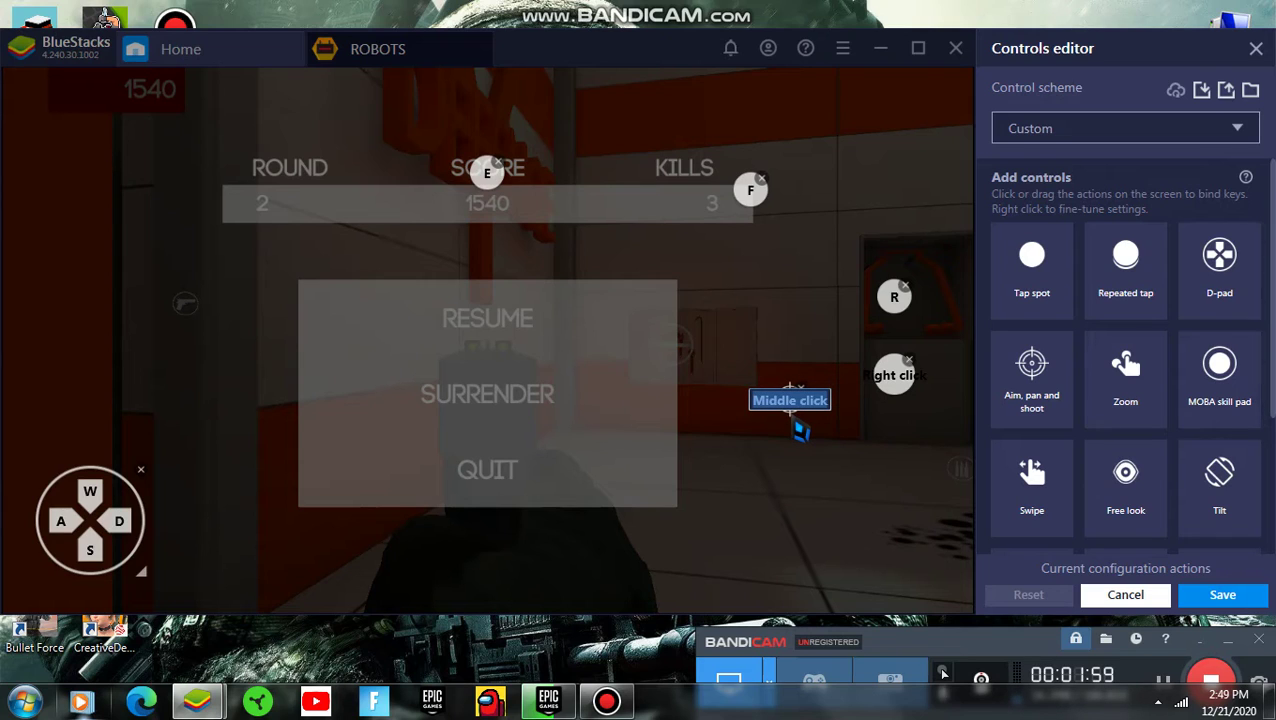
pyautogui.middleClick(802, 430)
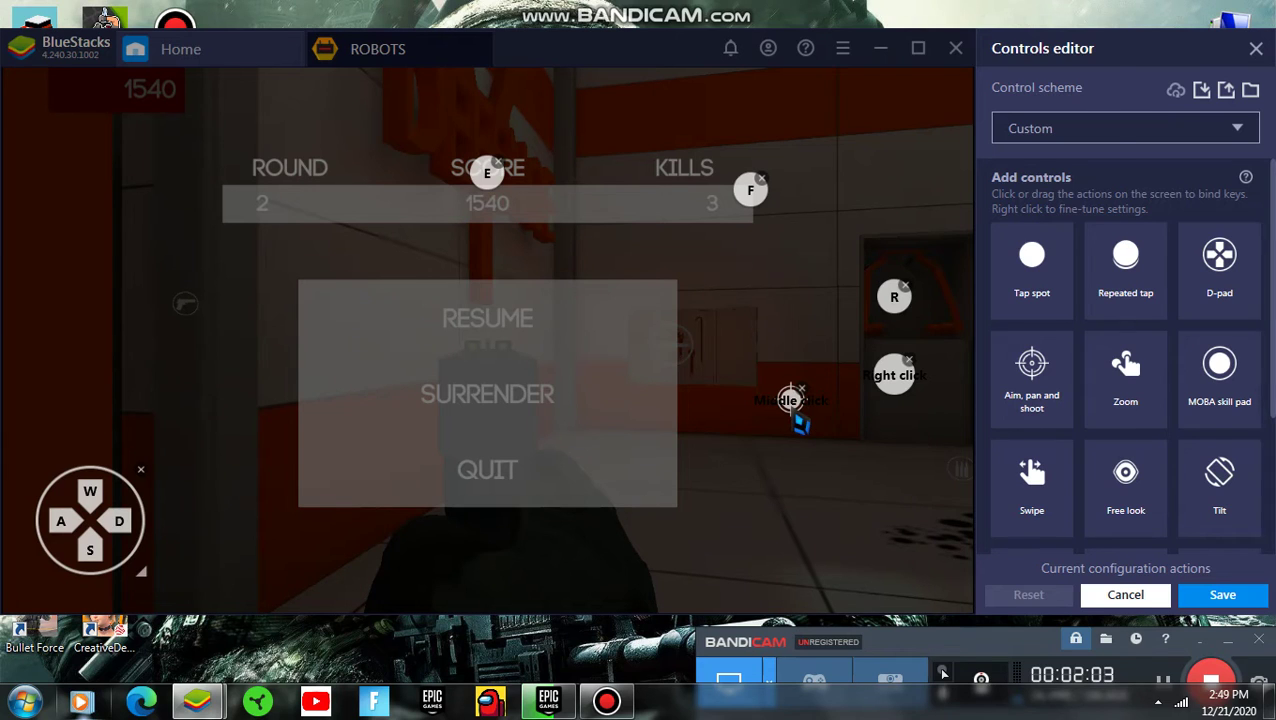
# Set the Middle click control's Suspend to MOUSEWHEEL, enable Look around and left-click fire, and place the fire icon.
pyautogui.rightClick(798, 420)
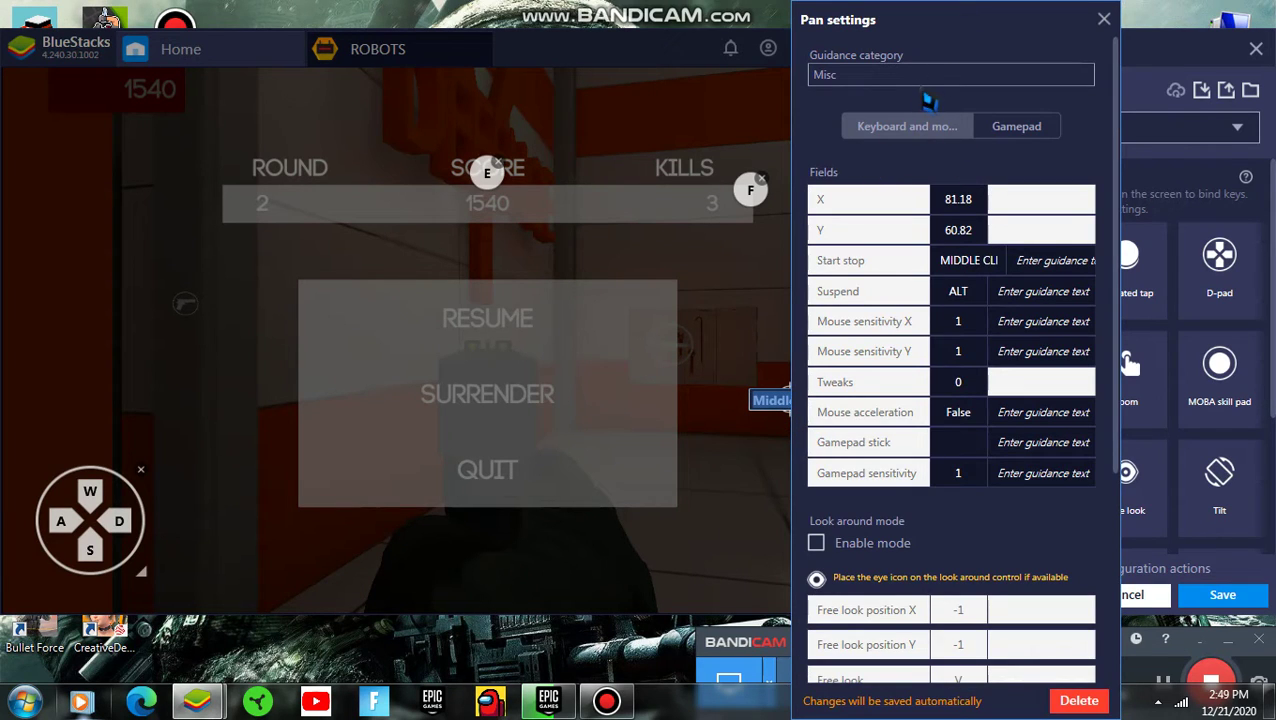
pyautogui.click(960, 291)
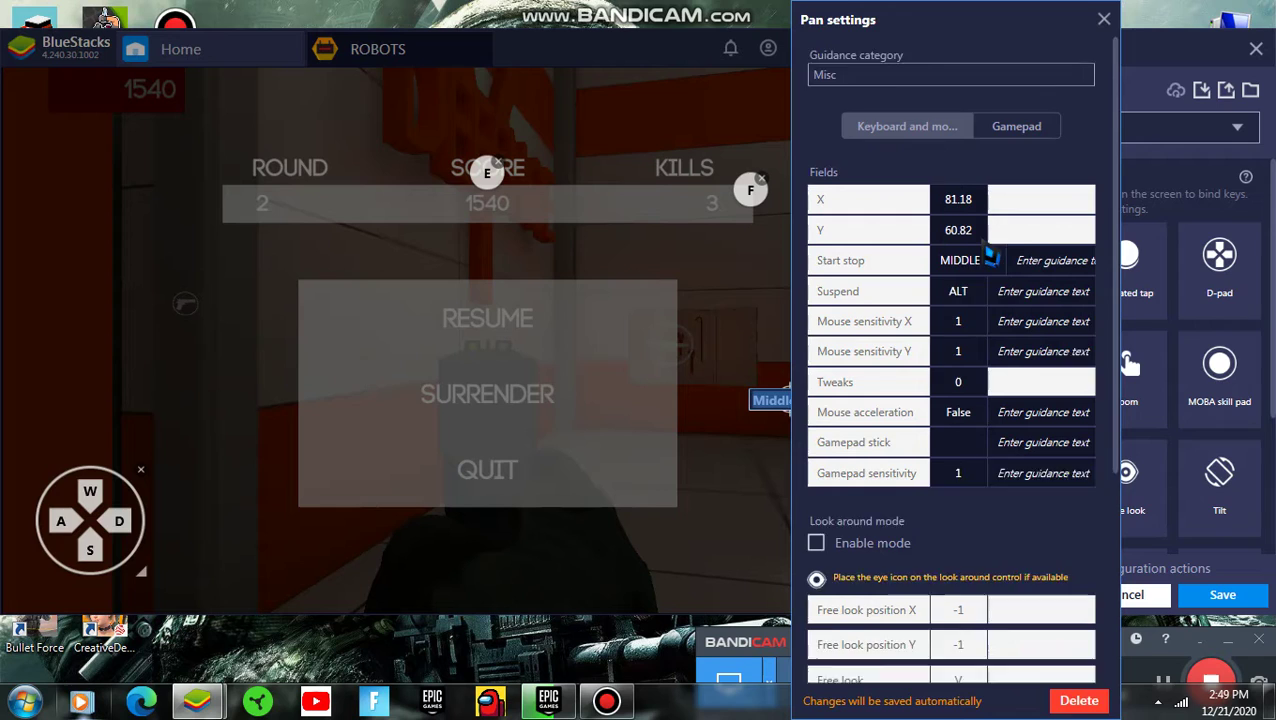
pyautogui.scroll(-1, 975, 355)
pyautogui.scroll(-1, 975, 355)
pyautogui.click(820, 408)
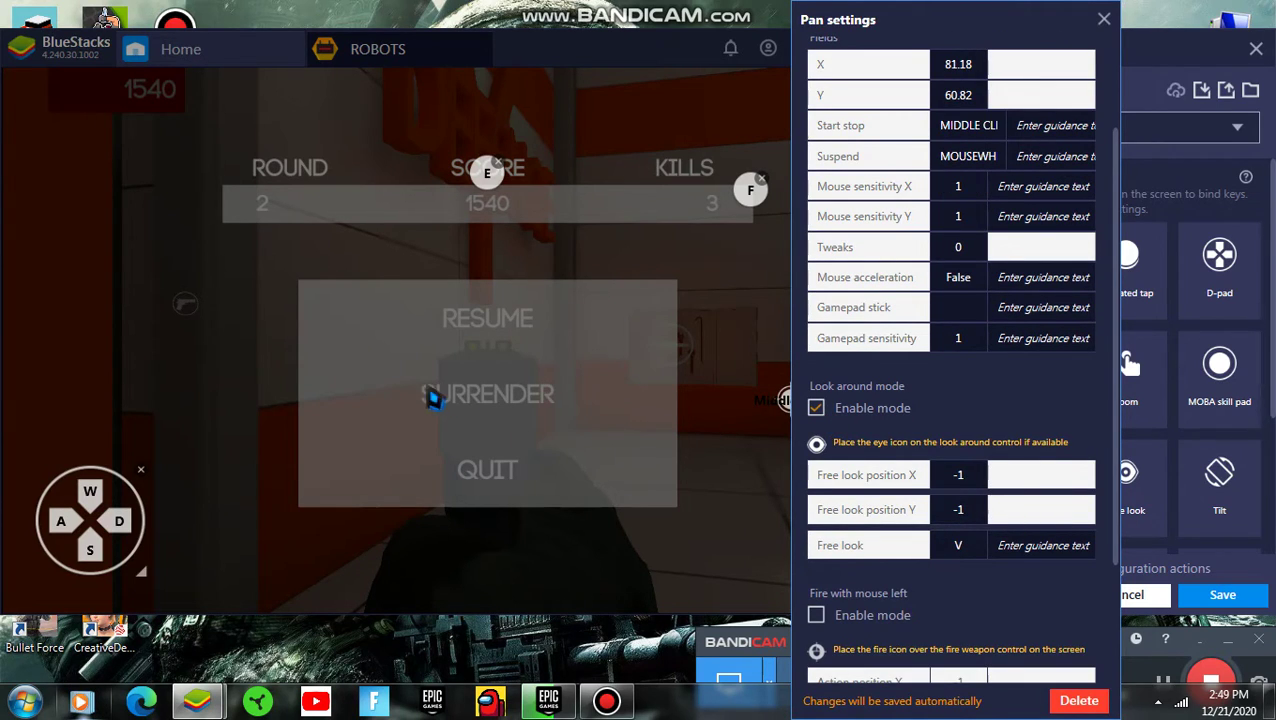
pyautogui.scroll(-4, 903, 527)
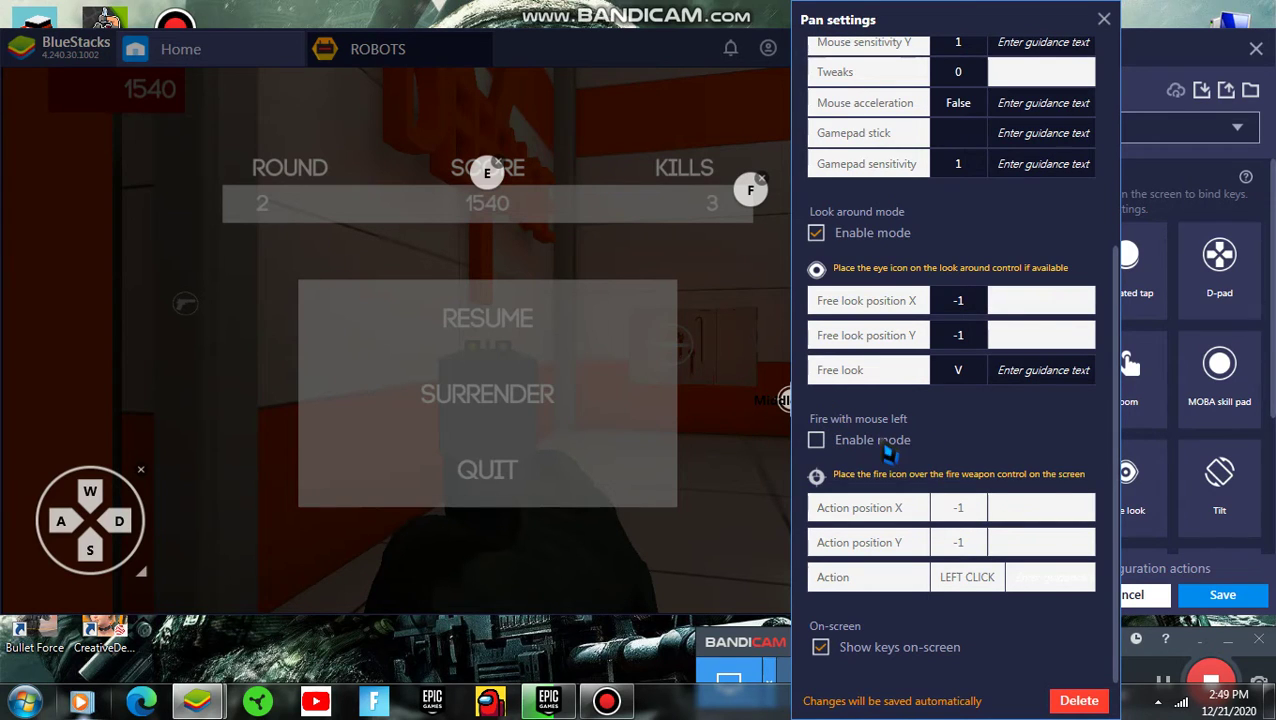
pyautogui.click(818, 442)
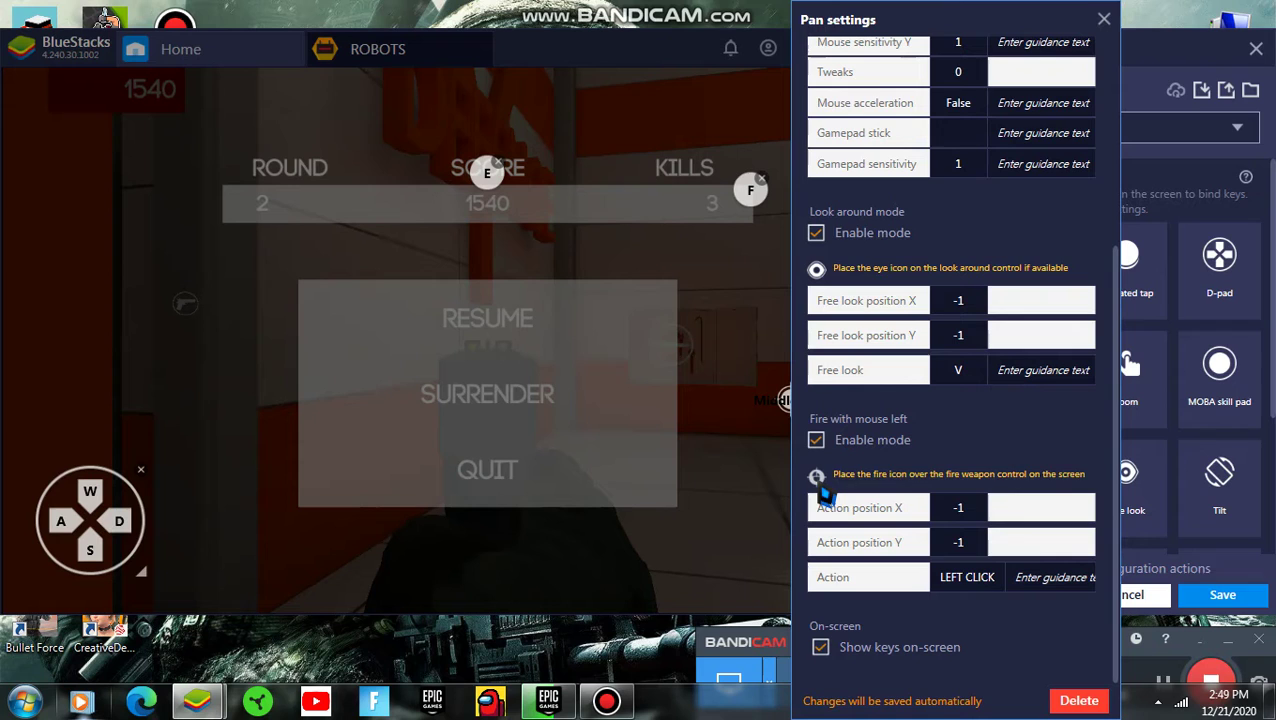
pyautogui.click(817, 478)
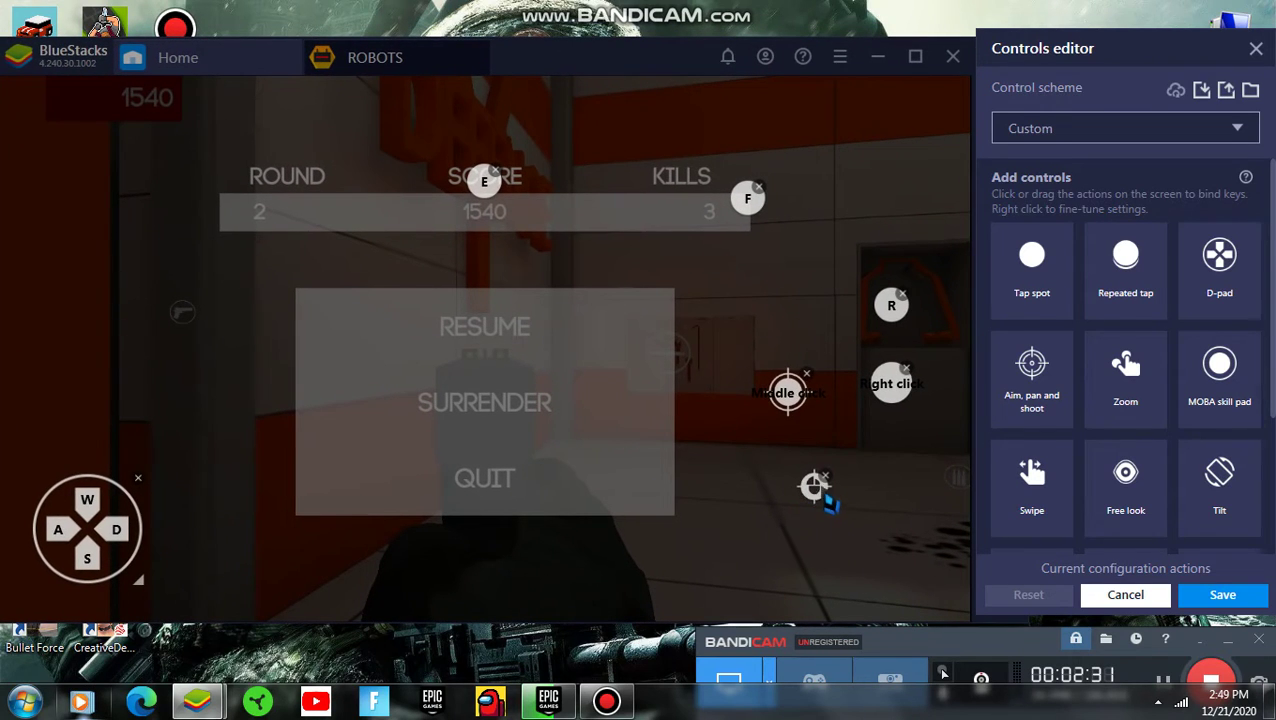
# Put the fire icon beside the right-click control and center the middle-click control, then save and close.
pyautogui.moveTo(827, 495)
pyautogui.mouseDown()
pyautogui.moveTo(800, 501)
pyautogui.moveTo(783, 535)
pyautogui.moveTo(777, 498)
pyautogui.moveTo(763, 493)
pyautogui.moveTo(786, 512)
pyautogui.mouseUp()
pyautogui.moveTo(797, 410)
pyautogui.mouseDown()
pyautogui.moveTo(812, 402)
pyautogui.moveTo(803, 416)
pyautogui.moveTo(800, 402)
pyautogui.moveTo(621, 420)
pyautogui.moveTo(493, 408)
pyautogui.mouseUp()
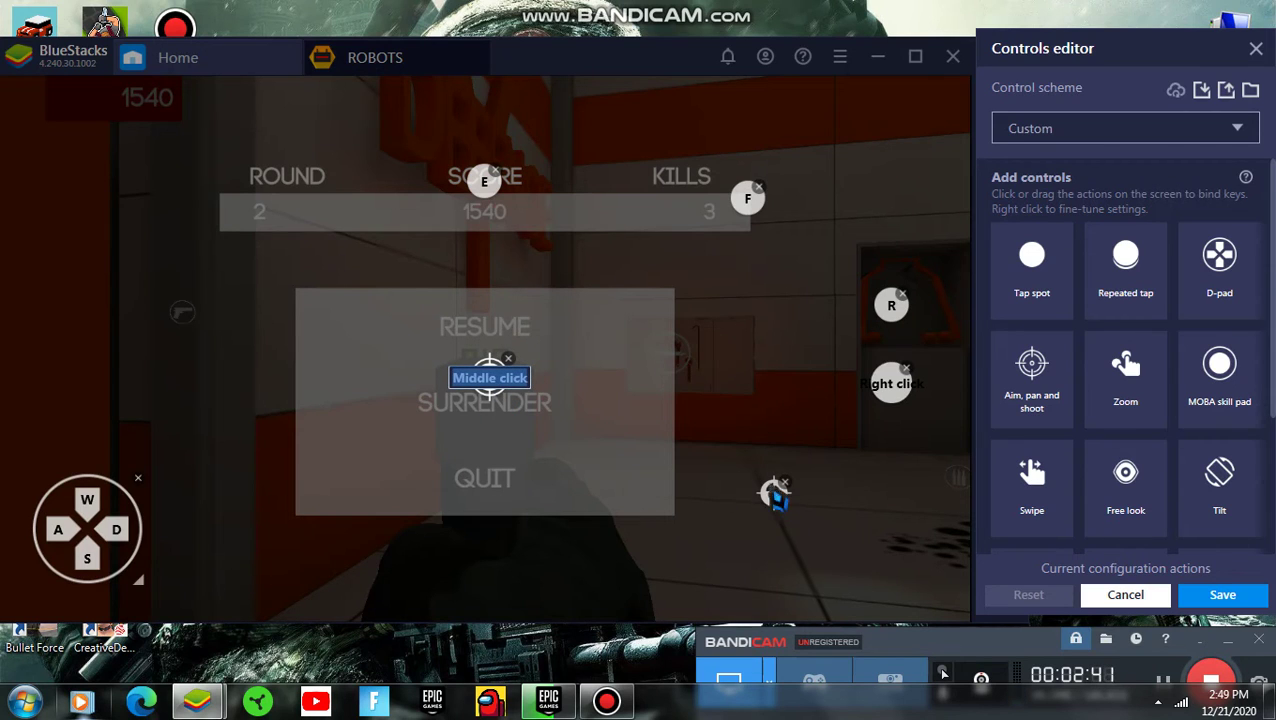
pyautogui.moveTo(780, 501)
pyautogui.mouseDown()
pyautogui.moveTo(780, 393)
pyautogui.moveTo(775, 421)
pyautogui.moveTo(746, 399)
pyautogui.moveTo(762, 401)
pyautogui.mouseUp()
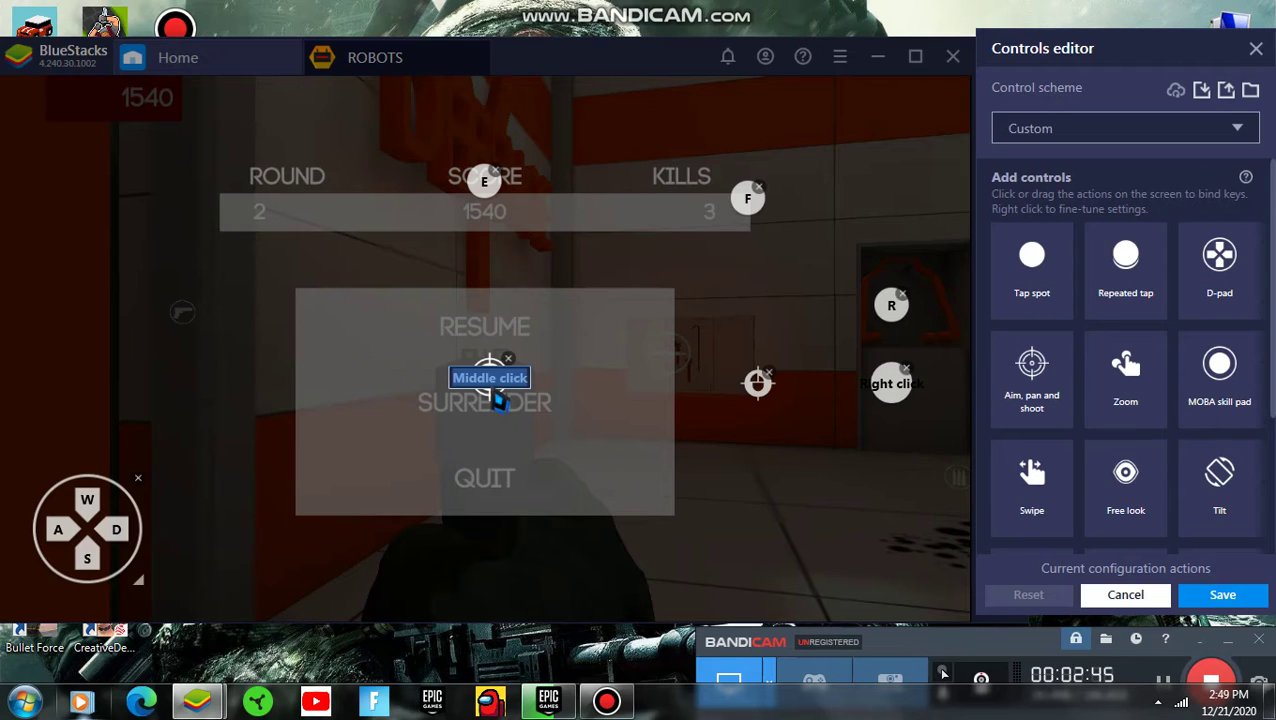
pyautogui.moveTo(496, 405)
pyautogui.mouseDown()
pyautogui.moveTo(503, 378)
pyautogui.moveTo(493, 385)
pyautogui.mouseUp()
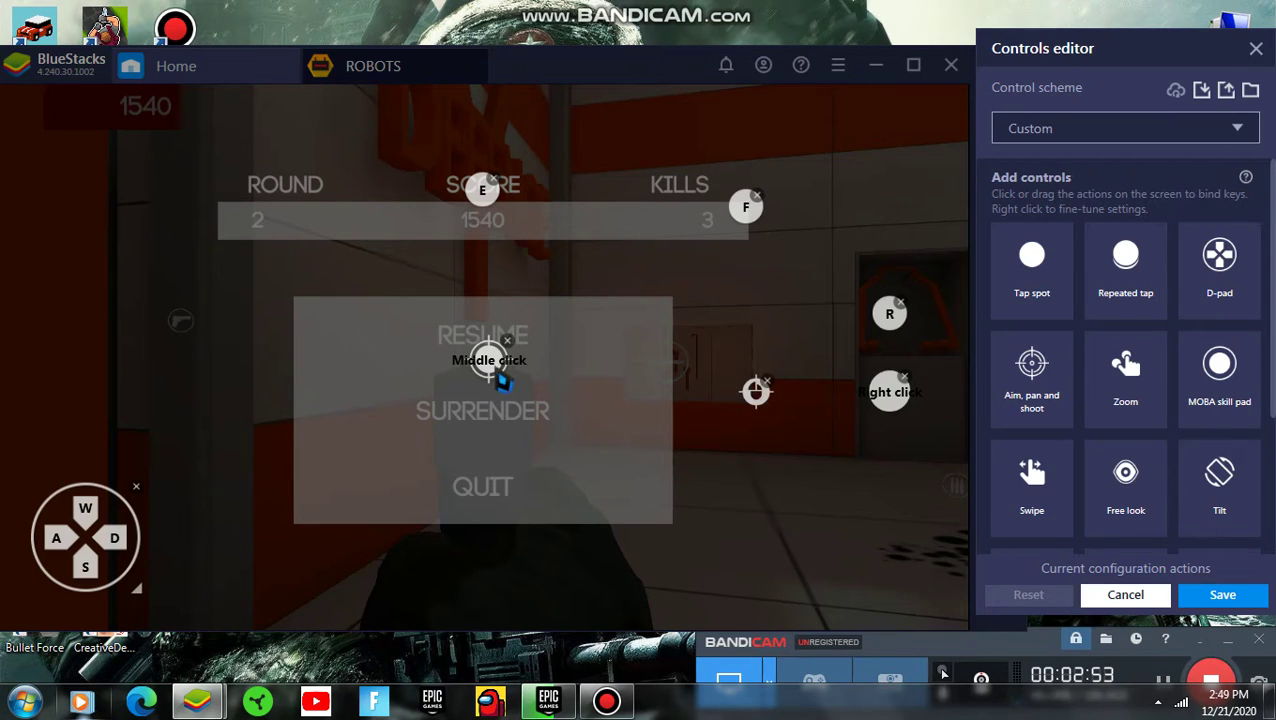
pyautogui.click(1222, 594)
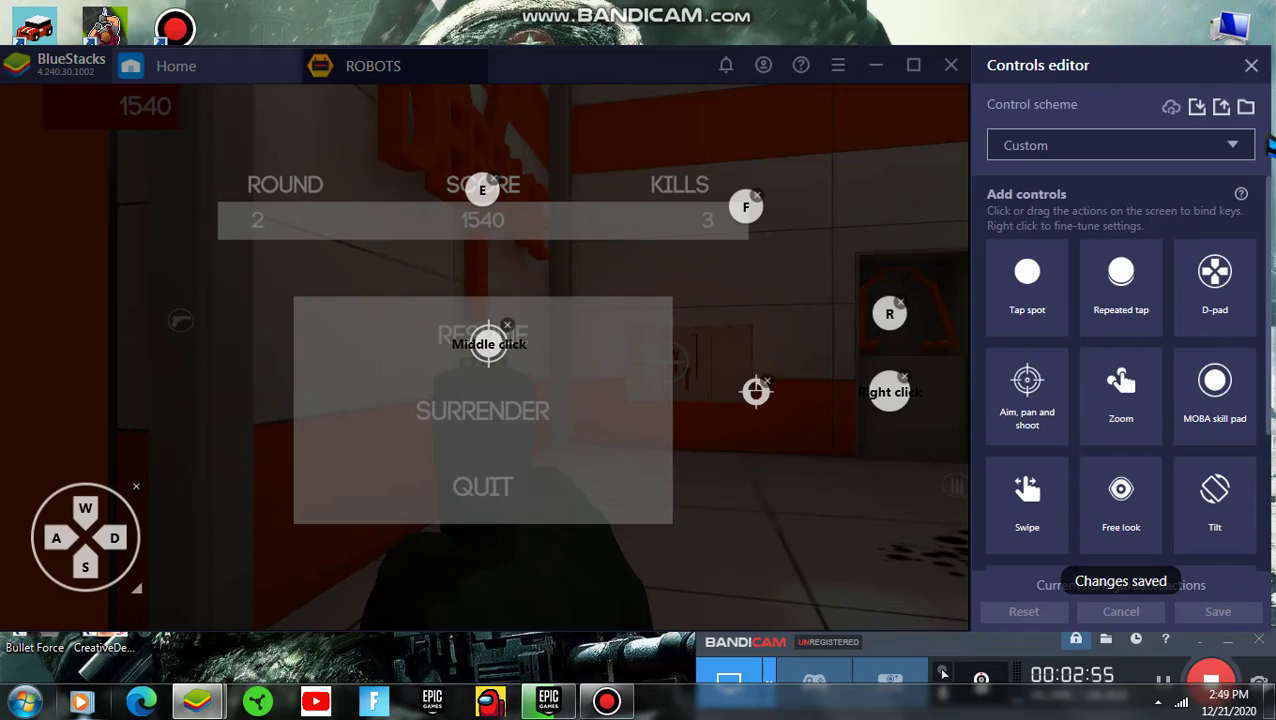
pyautogui.click(1251, 65)
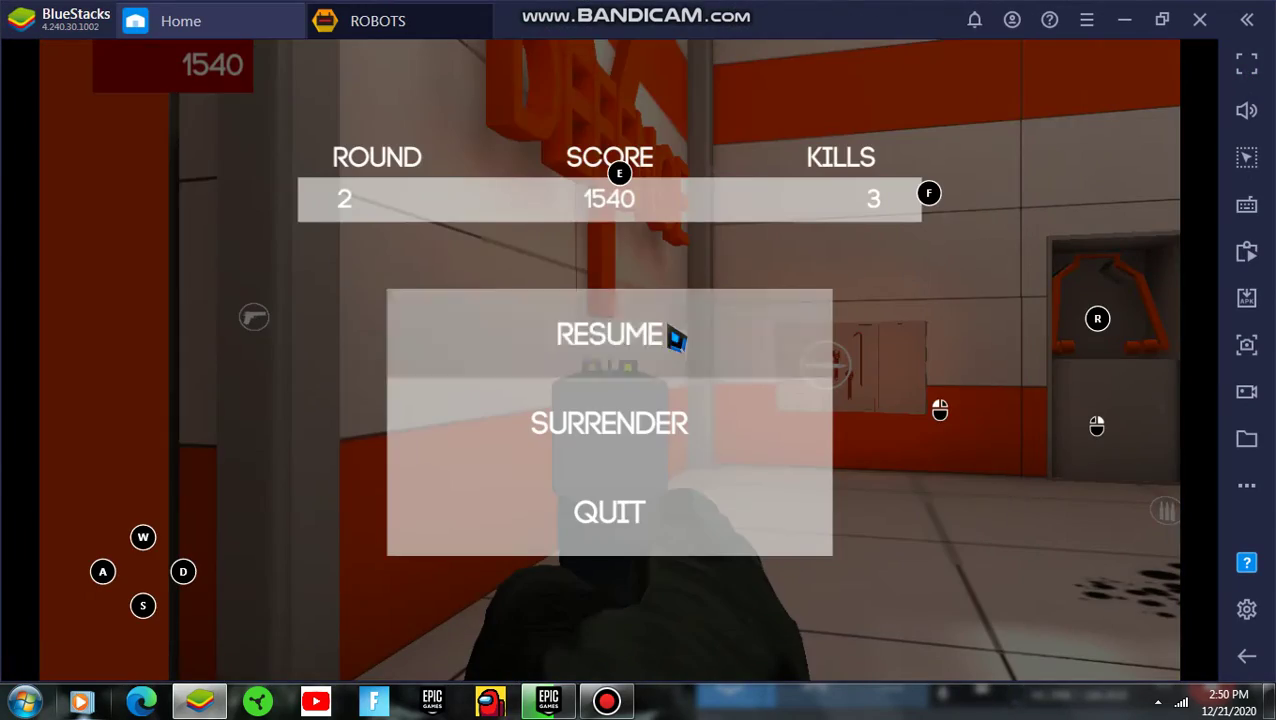
# Resume ROBOTS and move through the corridor toward the robots with WASD.
pyautogui.click(670, 333)
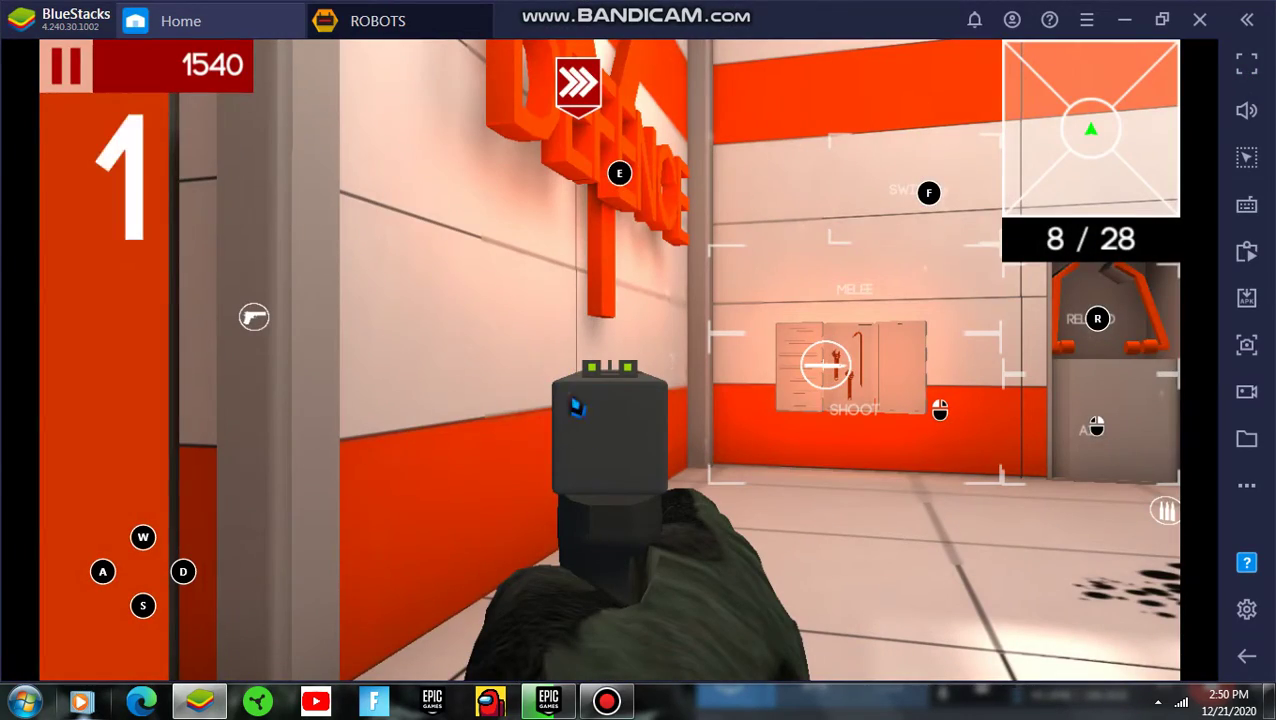
pyautogui.press('w')
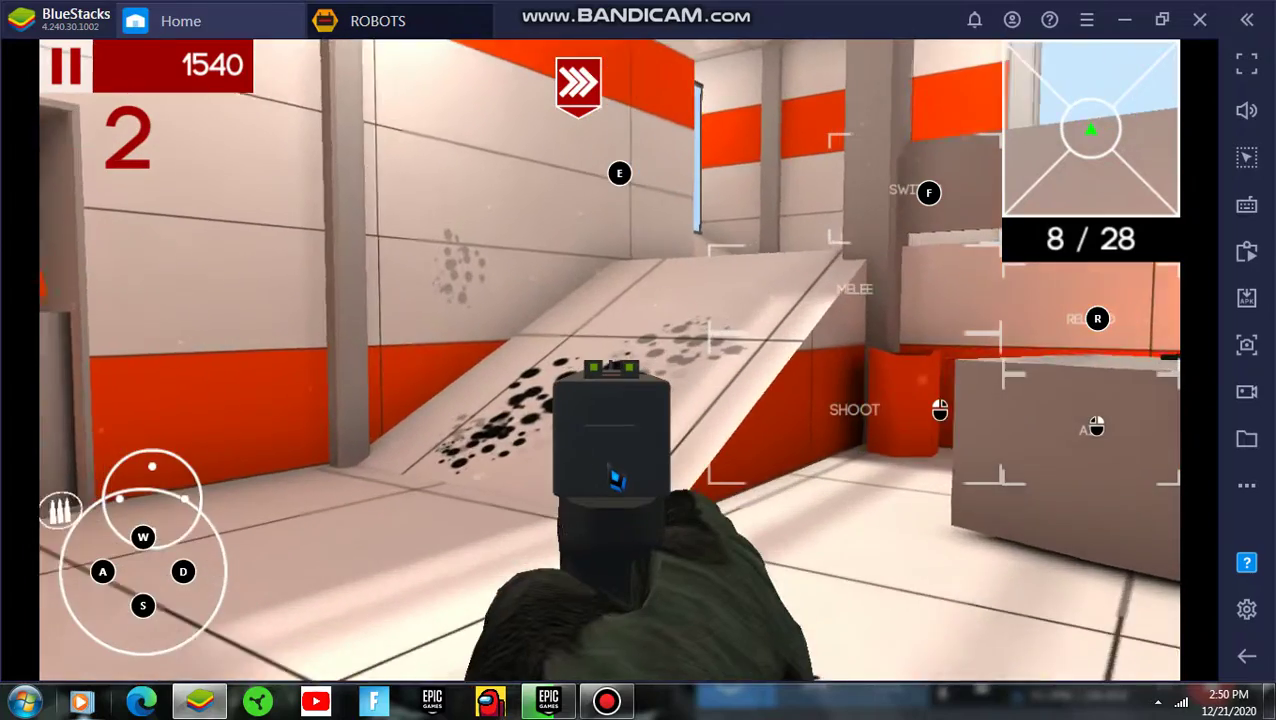
pyautogui.press('w')
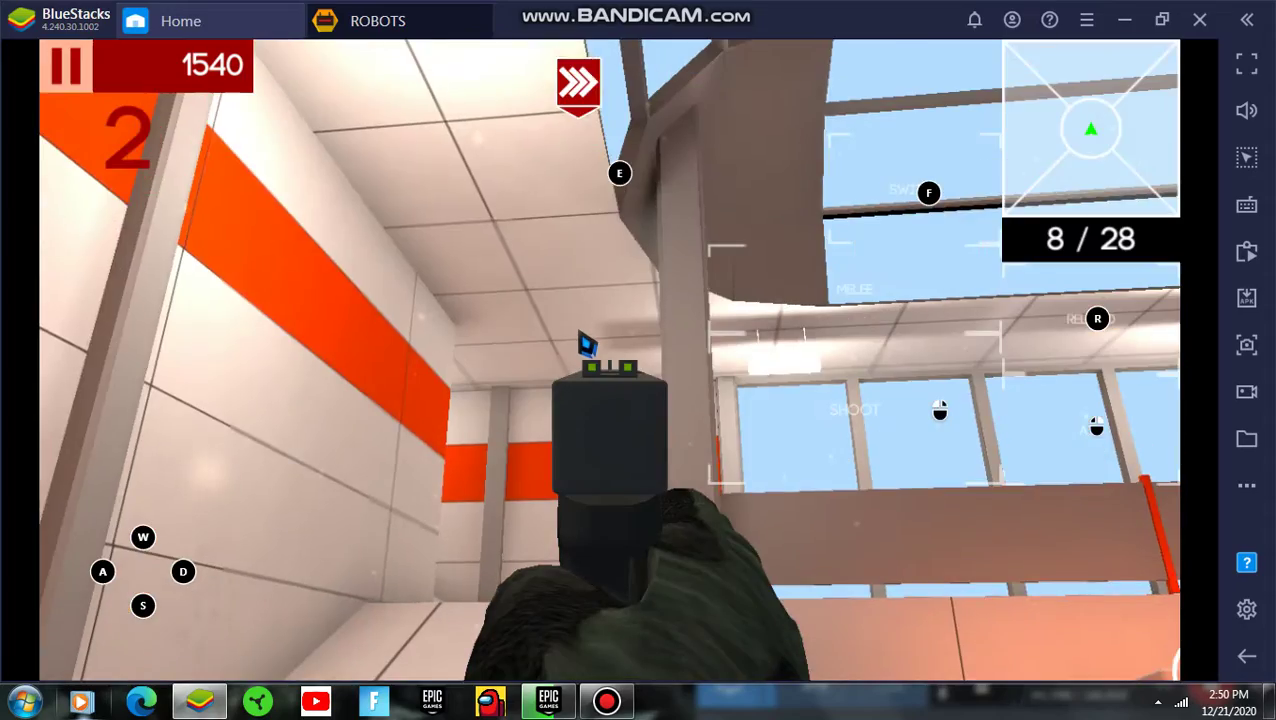
pyautogui.moveTo(610, 368)
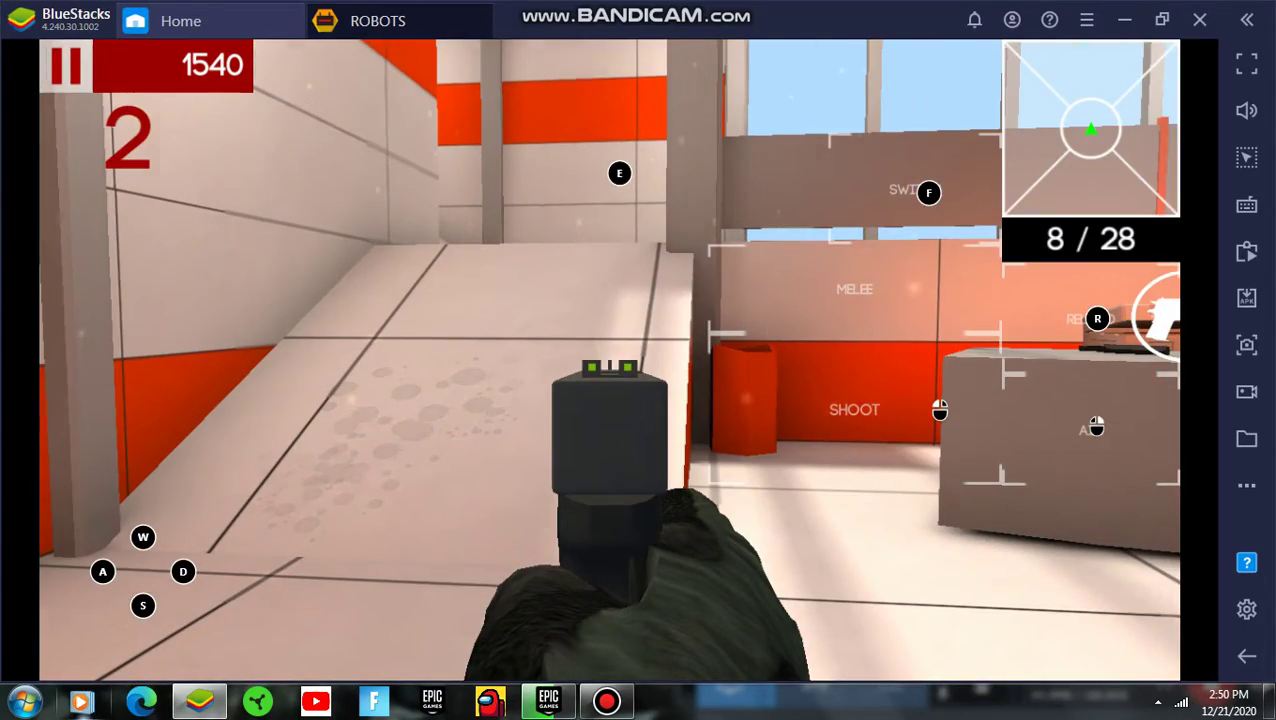
pyautogui.press('w')
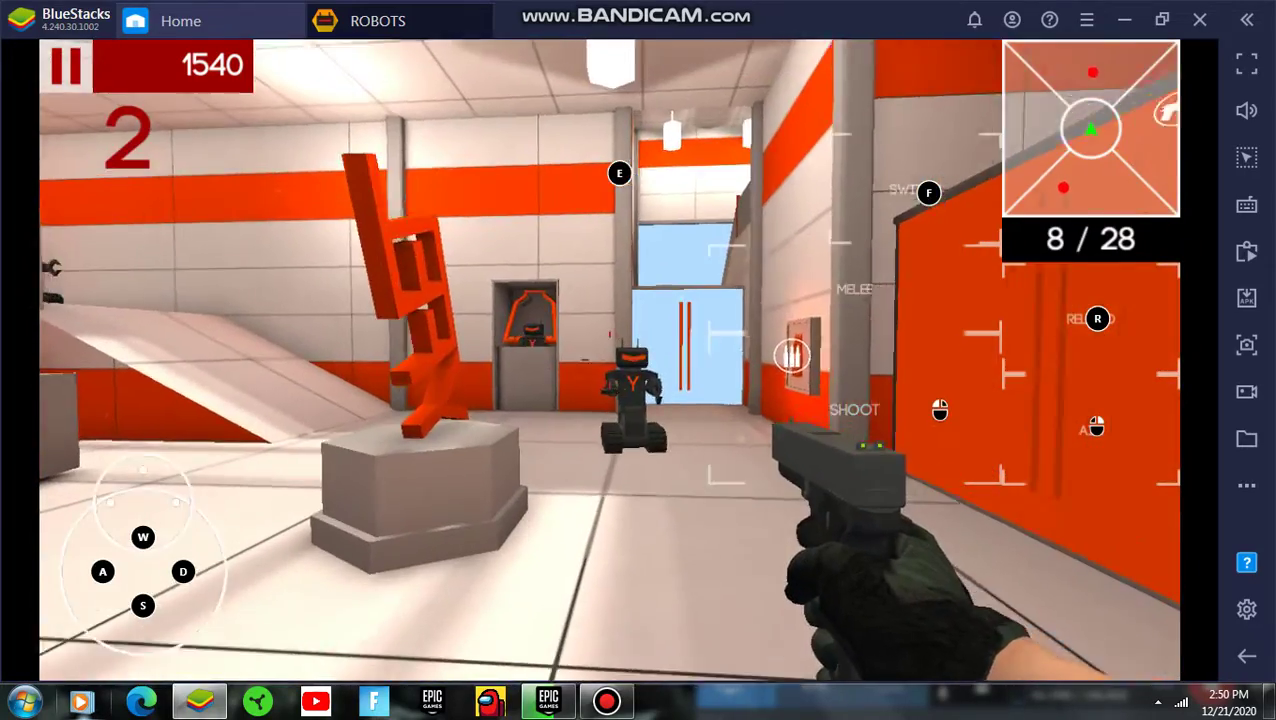
pyautogui.press('w')
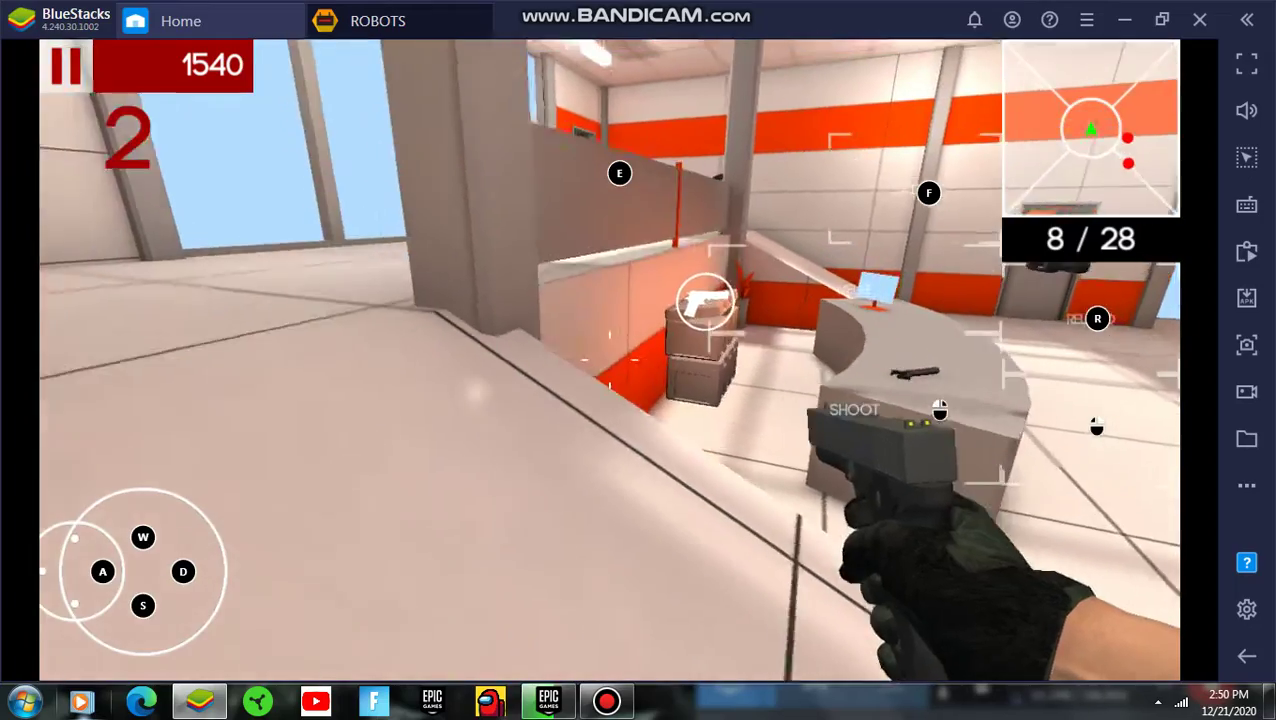
pyautogui.press('d')
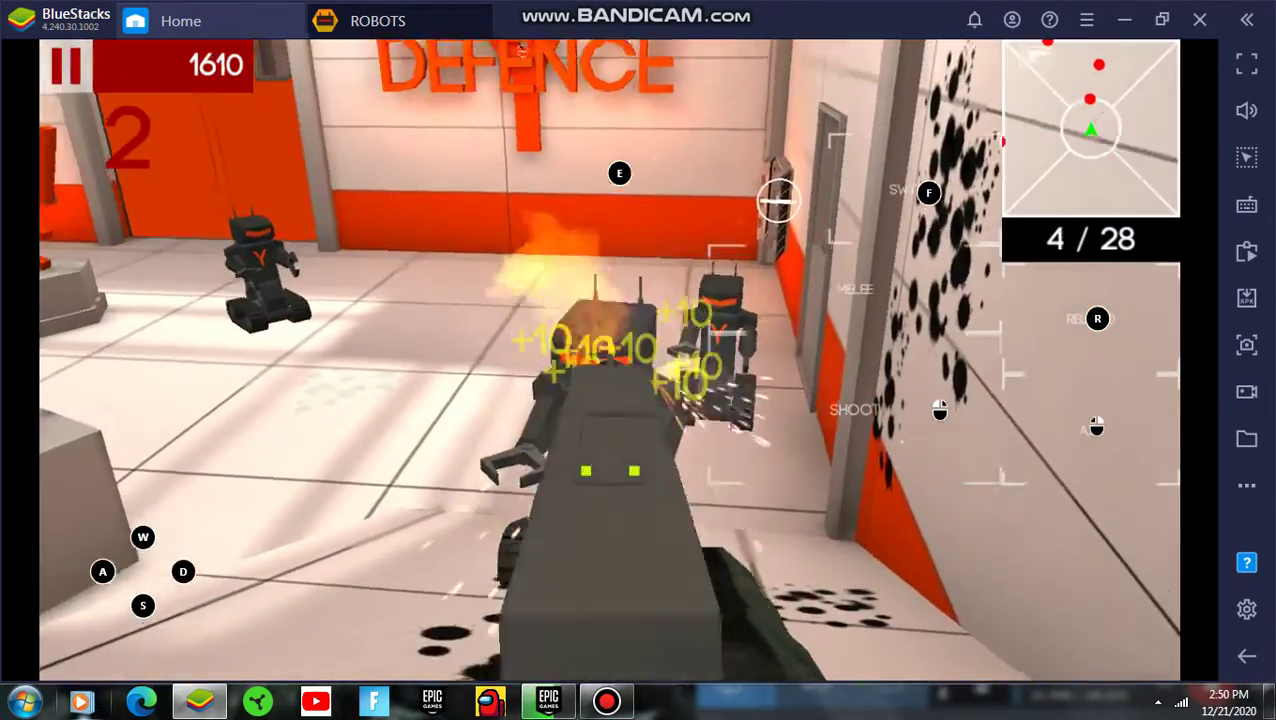
pyautogui.press('s')
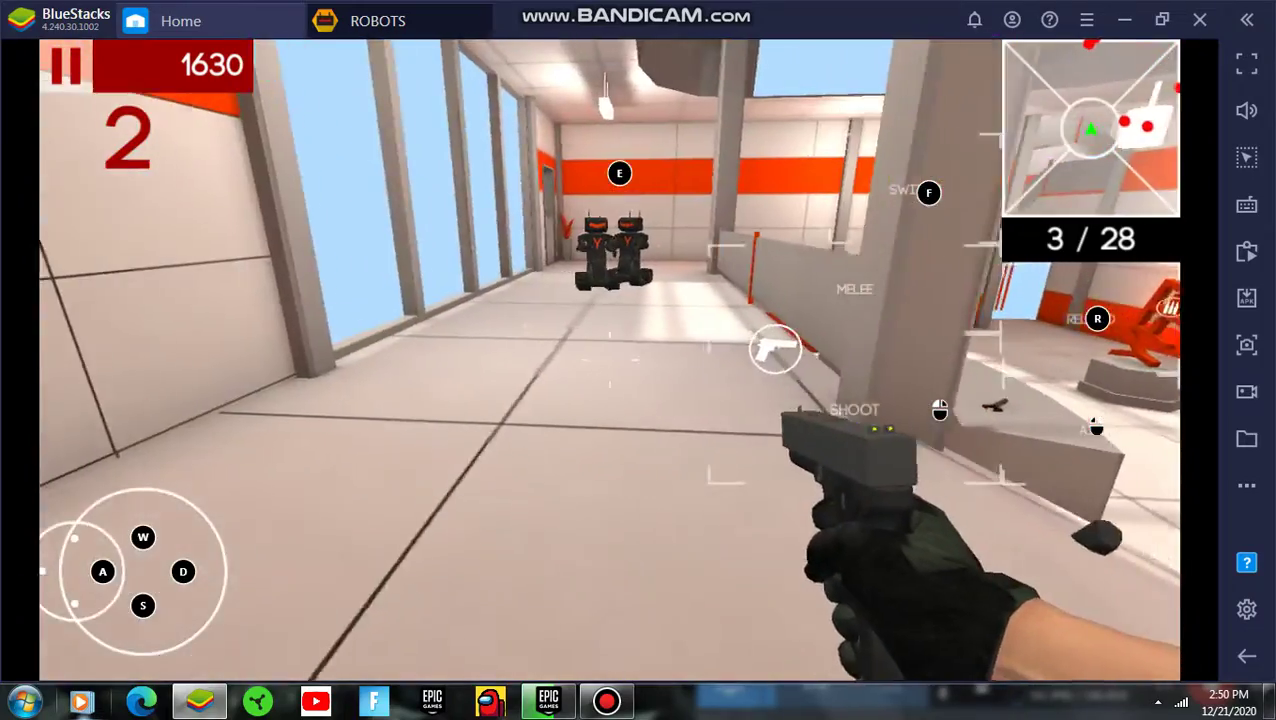
pyautogui.press('w')
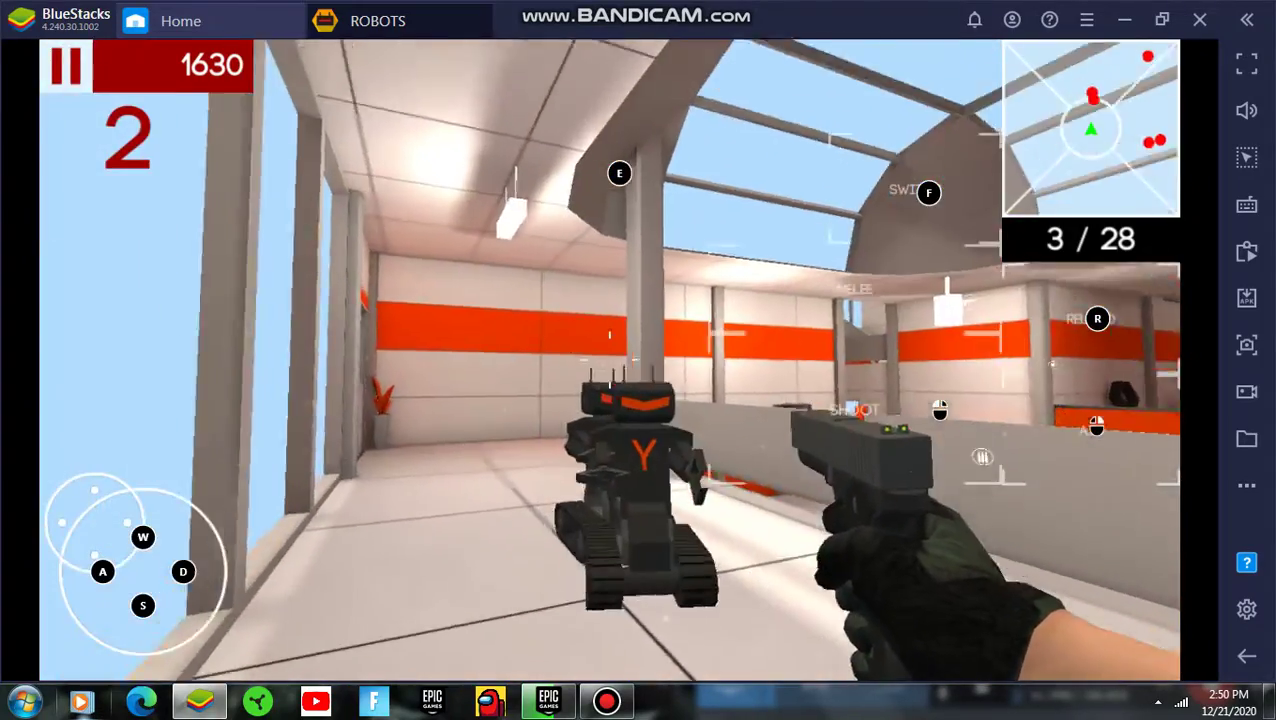
pyautogui.press('s')
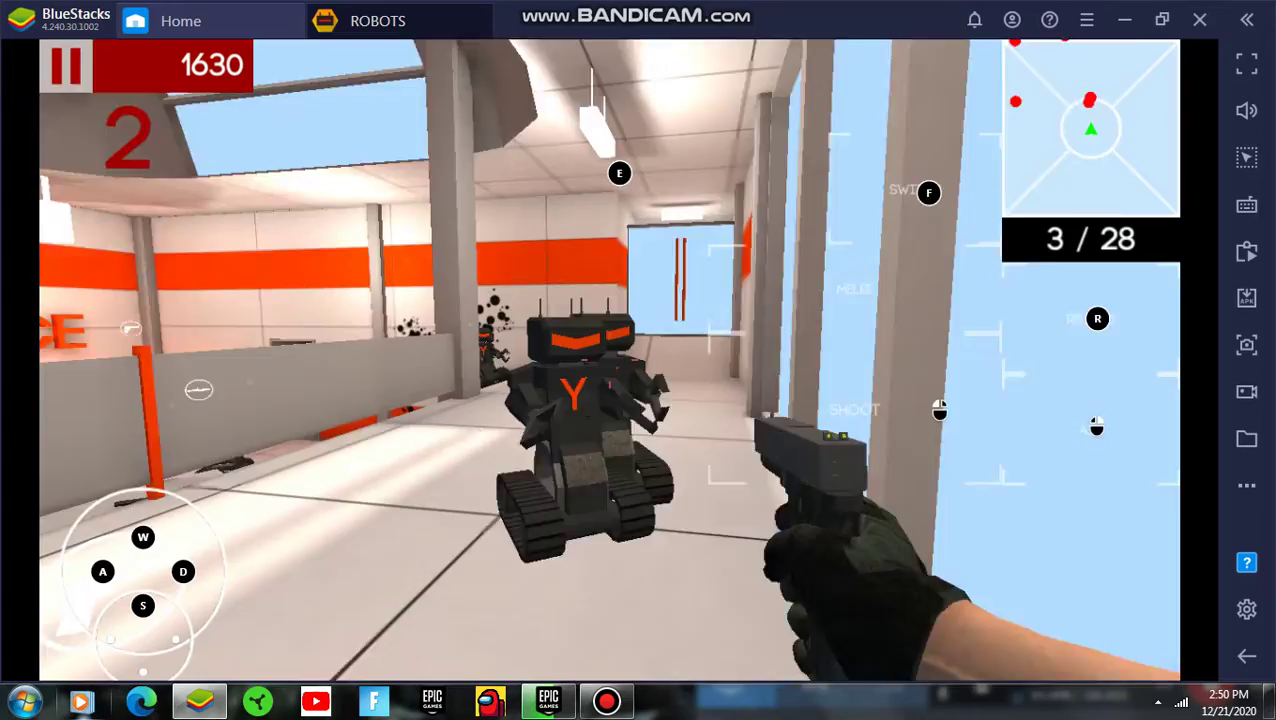
# Fire at the robots and reload, raising the score to 1690, then pause with Esc.
pyautogui.click(940, 410)
pyautogui.click(940, 410)
pyautogui.click(940, 410)
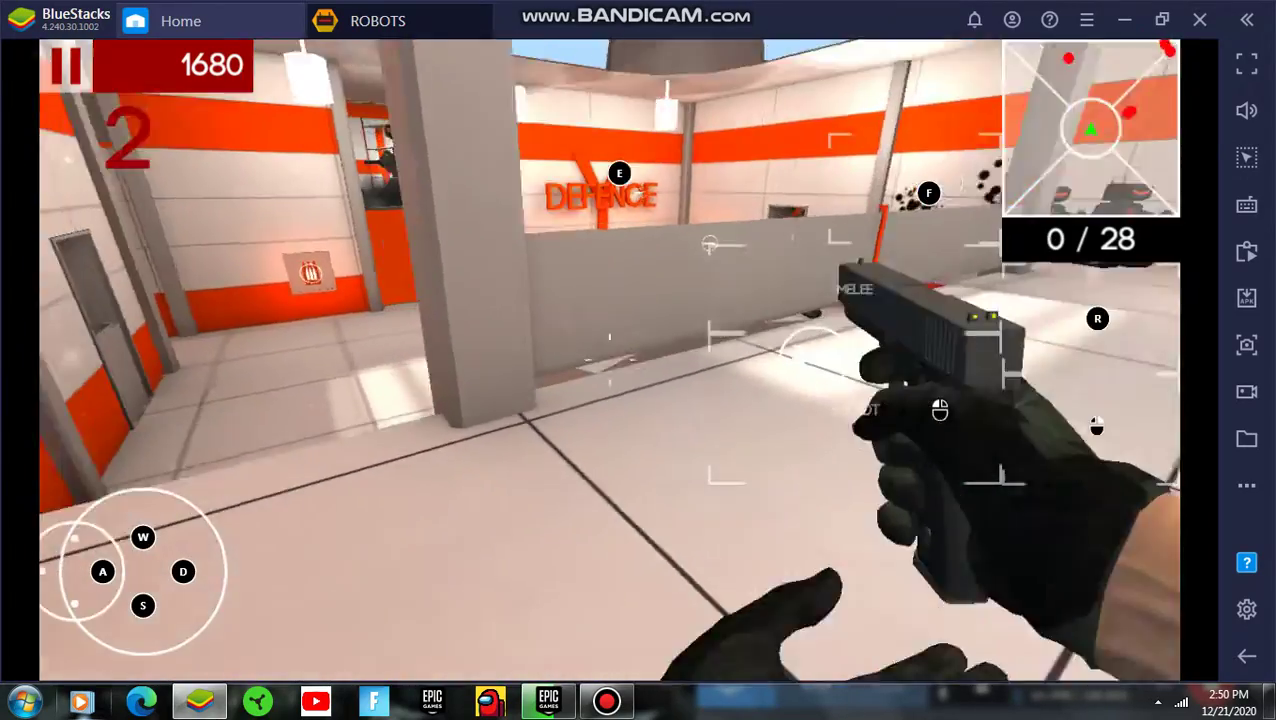
pyautogui.press('w')
pyautogui.click(940, 410)
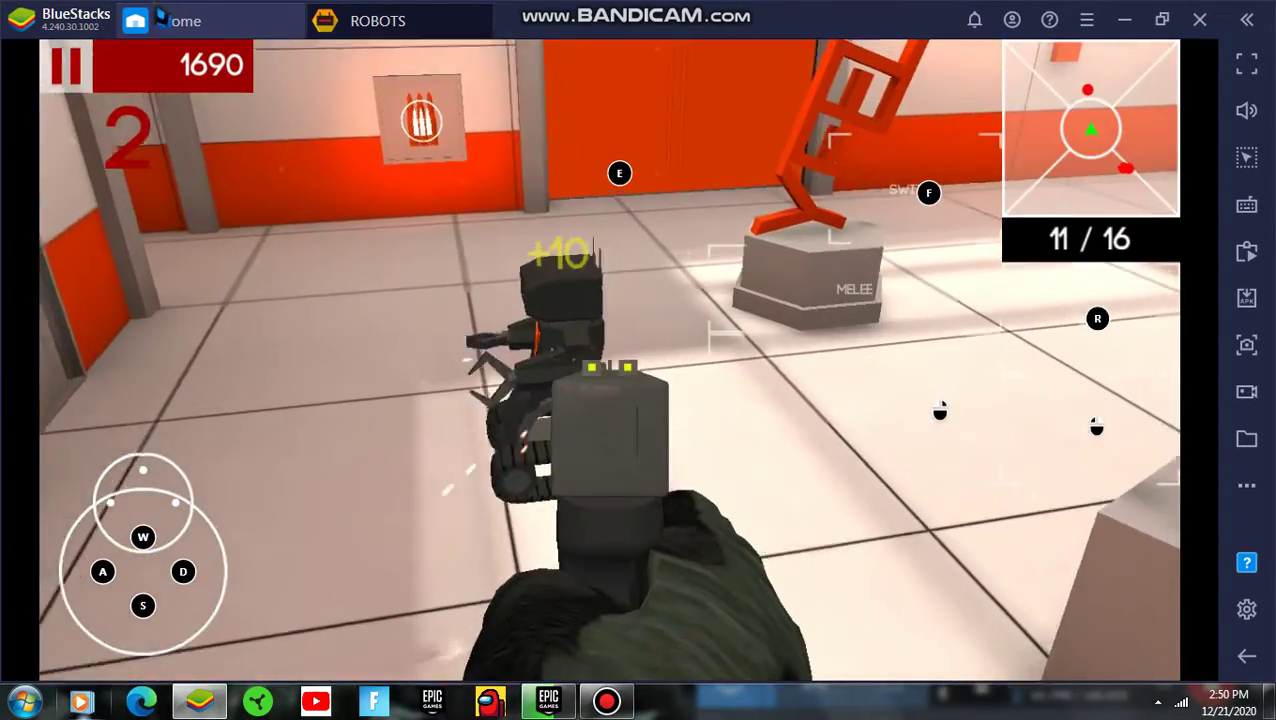
pyautogui.press('Escape')
# Reopen the Controls editor via Game controls over the paused game at score 1690.
pyautogui.click(1252, 222)
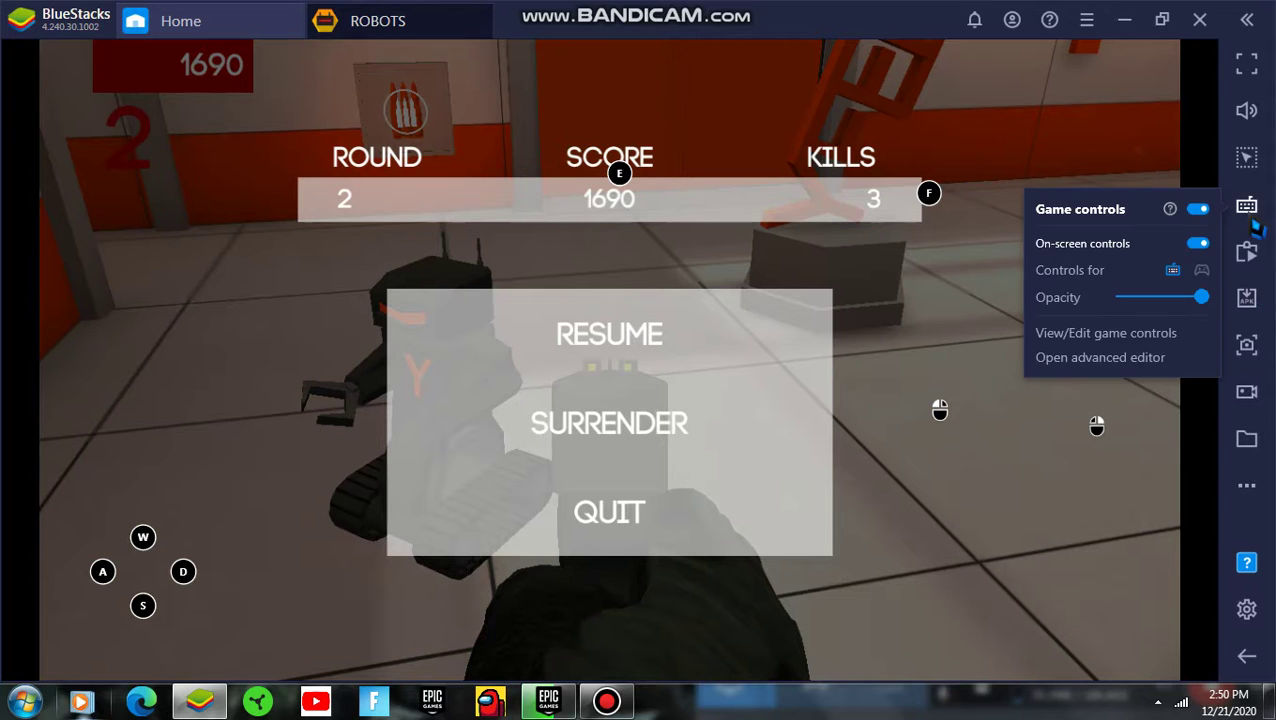
pyautogui.click(1118, 358)
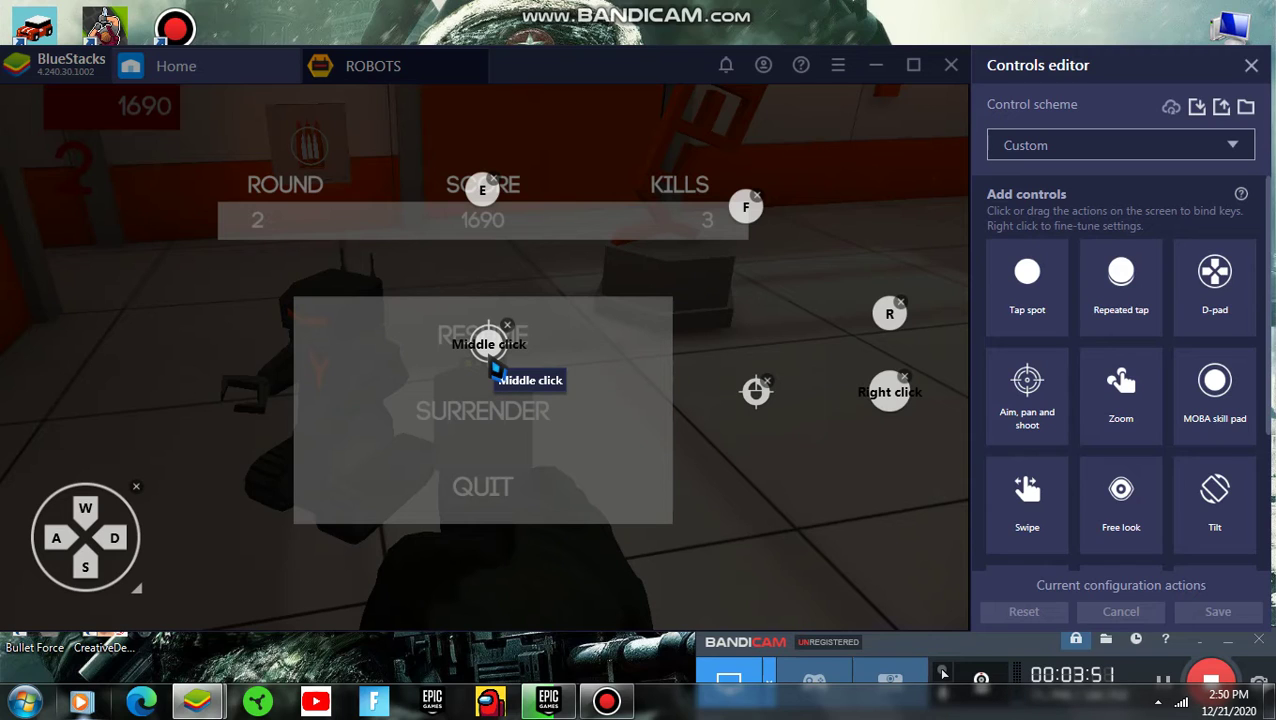
# Open the Middle click control's Pan settings, scroll to Fire with mouse left, and place its fire icon.
pyautogui.rightClick(492, 366)
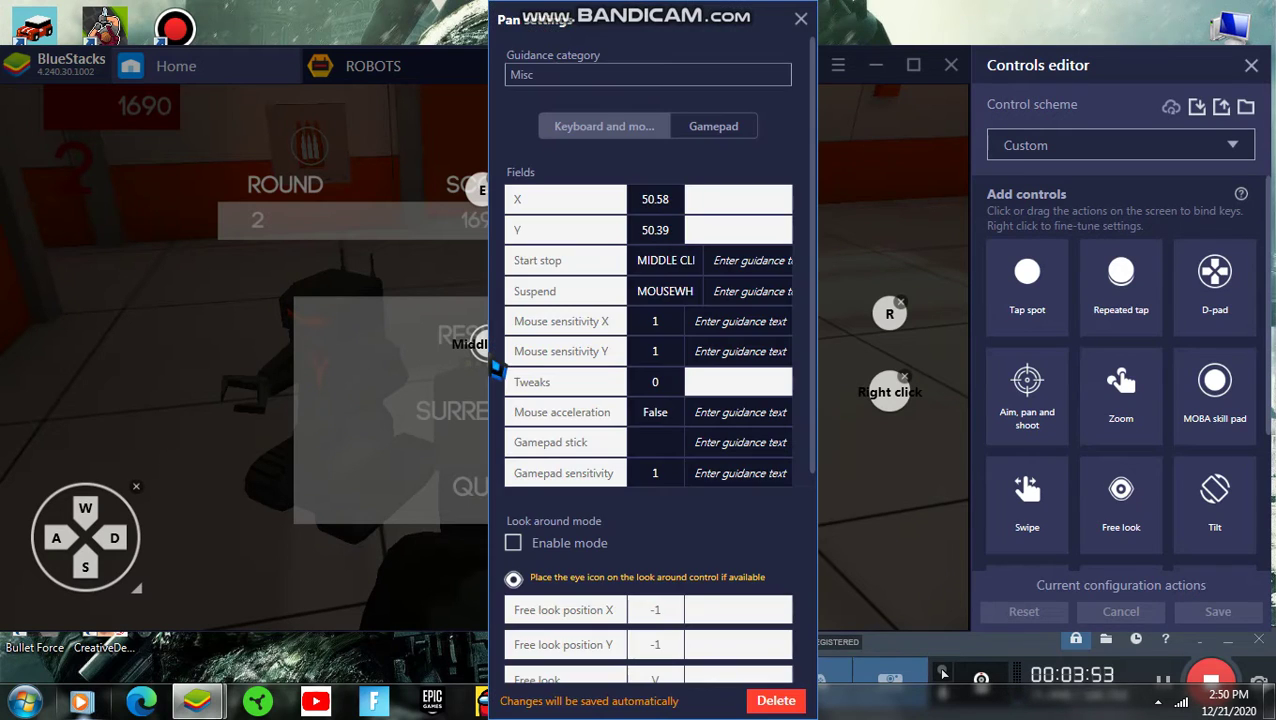
pyautogui.scroll(-3, 562, 562)
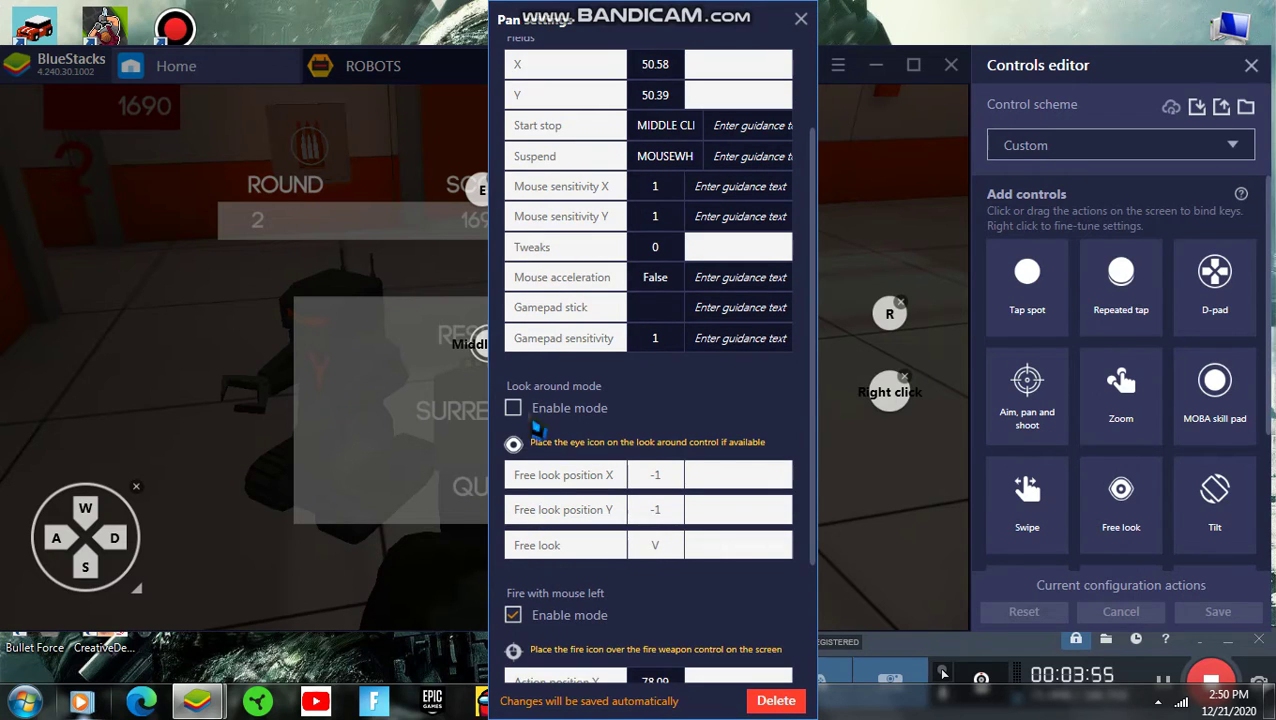
pyautogui.scroll(-3, 542, 468)
pyautogui.scroll(-2, 528, 578)
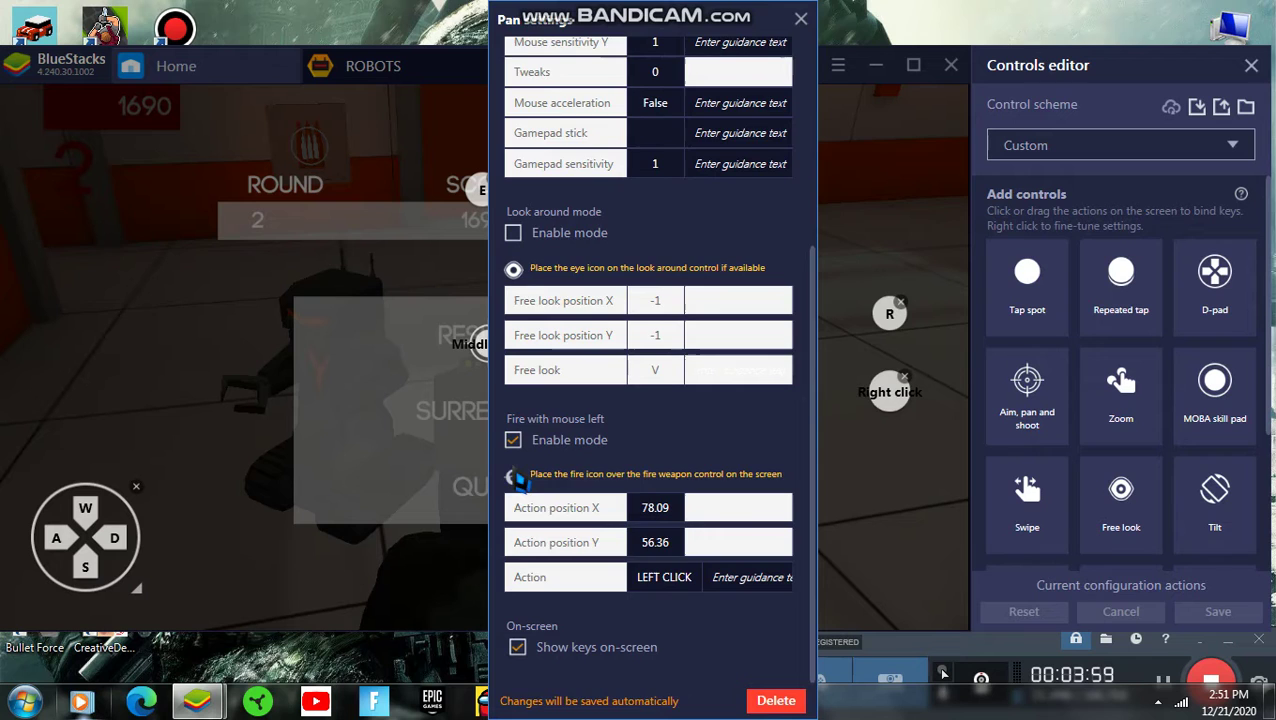
pyautogui.click(517, 480)
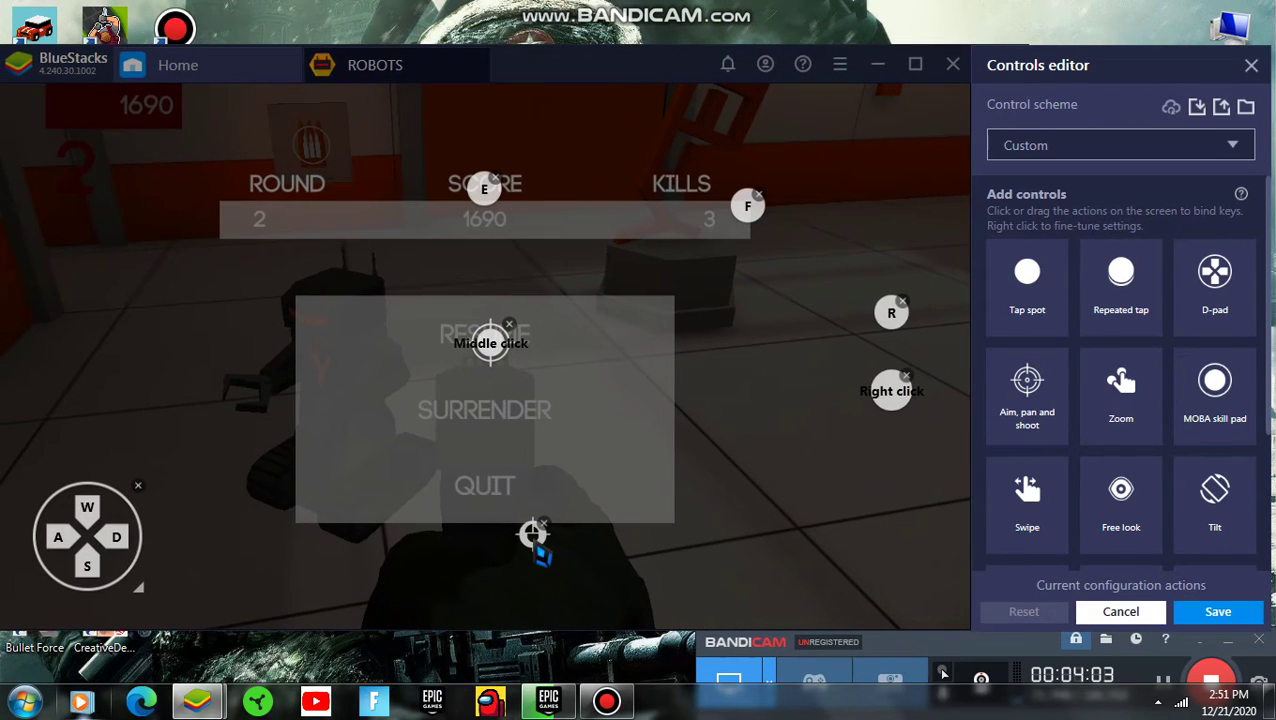
# Drag the fire marker up to the right side of the game view and save the layout.
pyautogui.moveTo(534, 540); pyautogui.dragTo(564, 540)
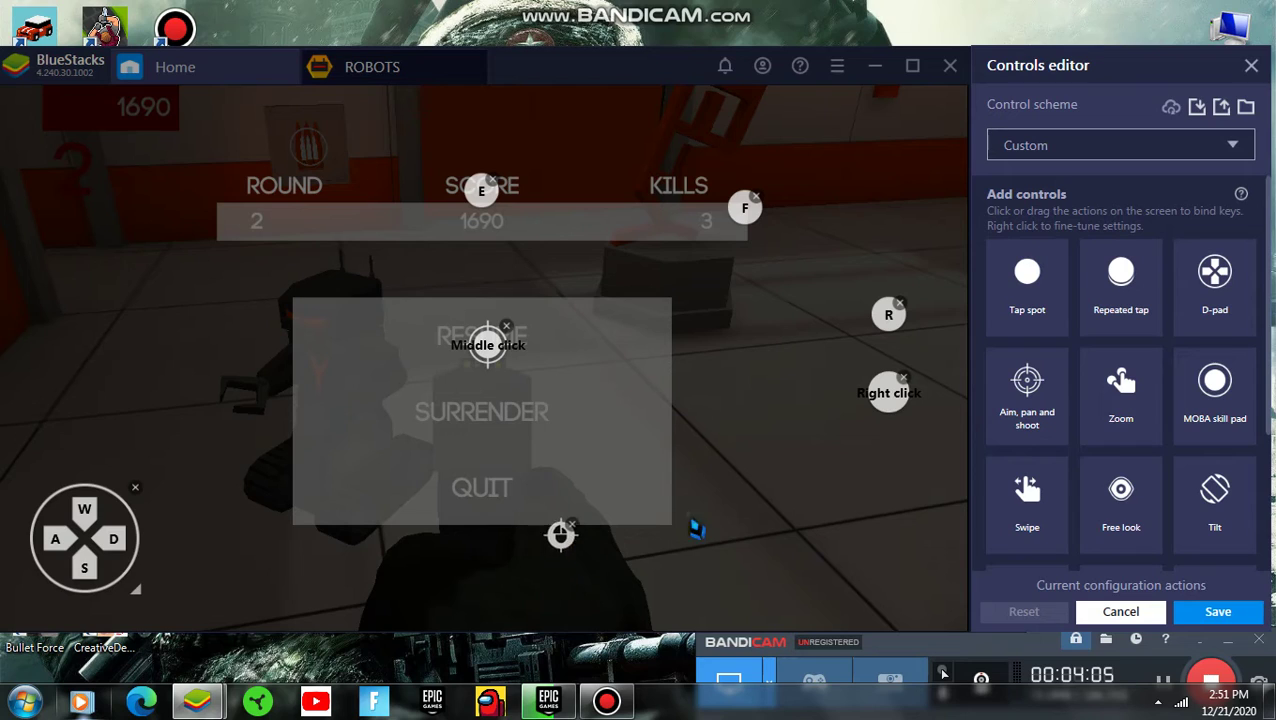
pyautogui.moveTo(697, 530)
pyautogui.mouseDown()
pyautogui.moveTo(806, 415)
pyautogui.moveTo(788, 416)
pyautogui.mouseUp()
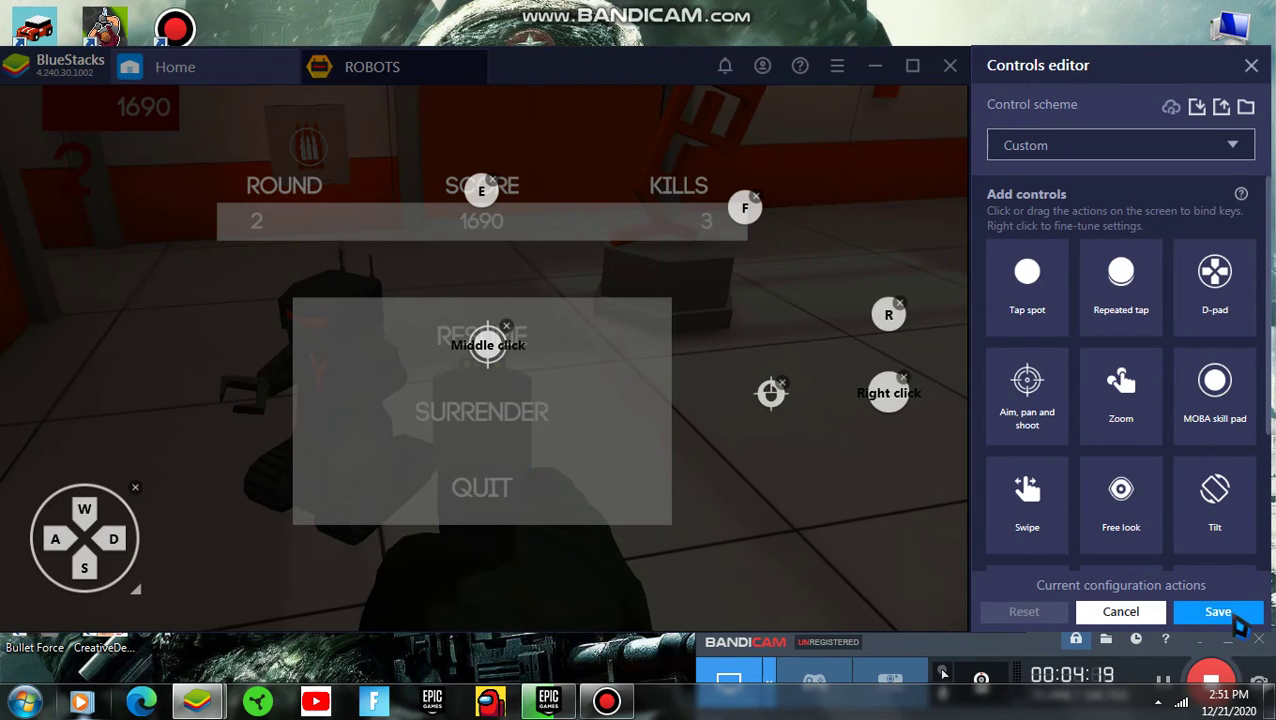
pyautogui.click(1236, 611)
# Close the editor, resume ROBOTS, and test left-click firing and R reload, reaching score 2690.
pyautogui.click(1250, 66)
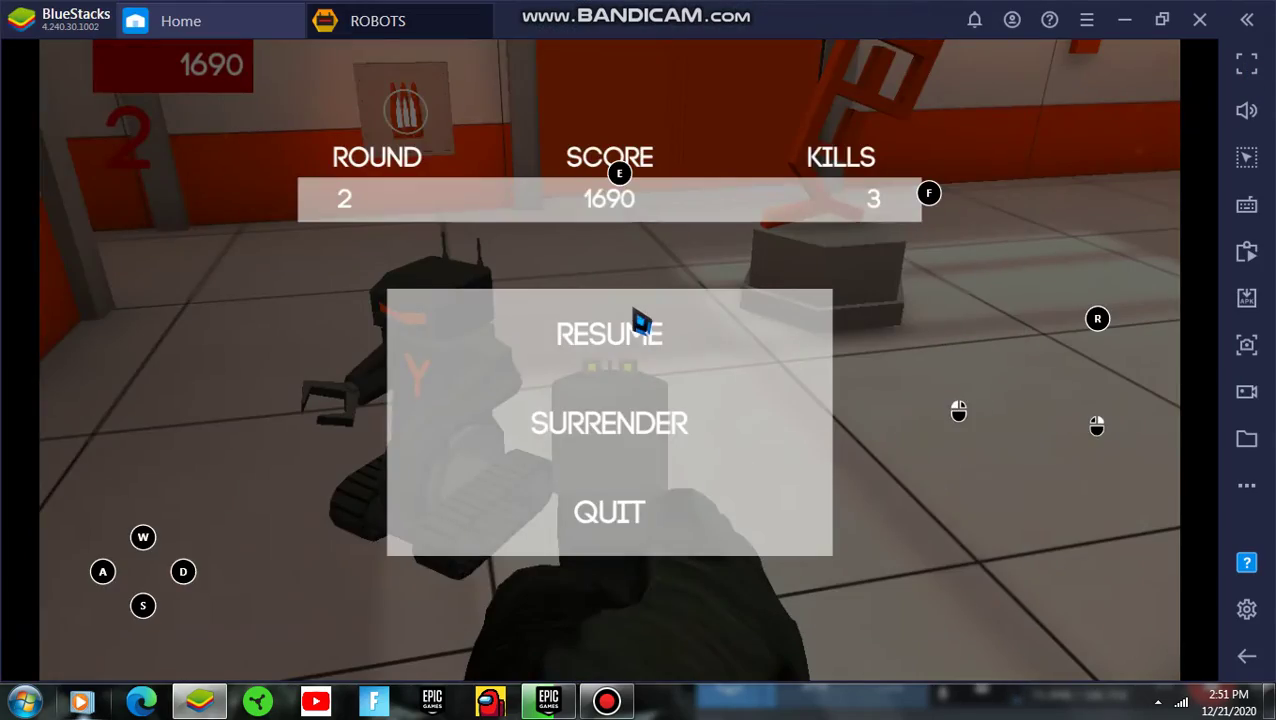
pyautogui.click(641, 322)
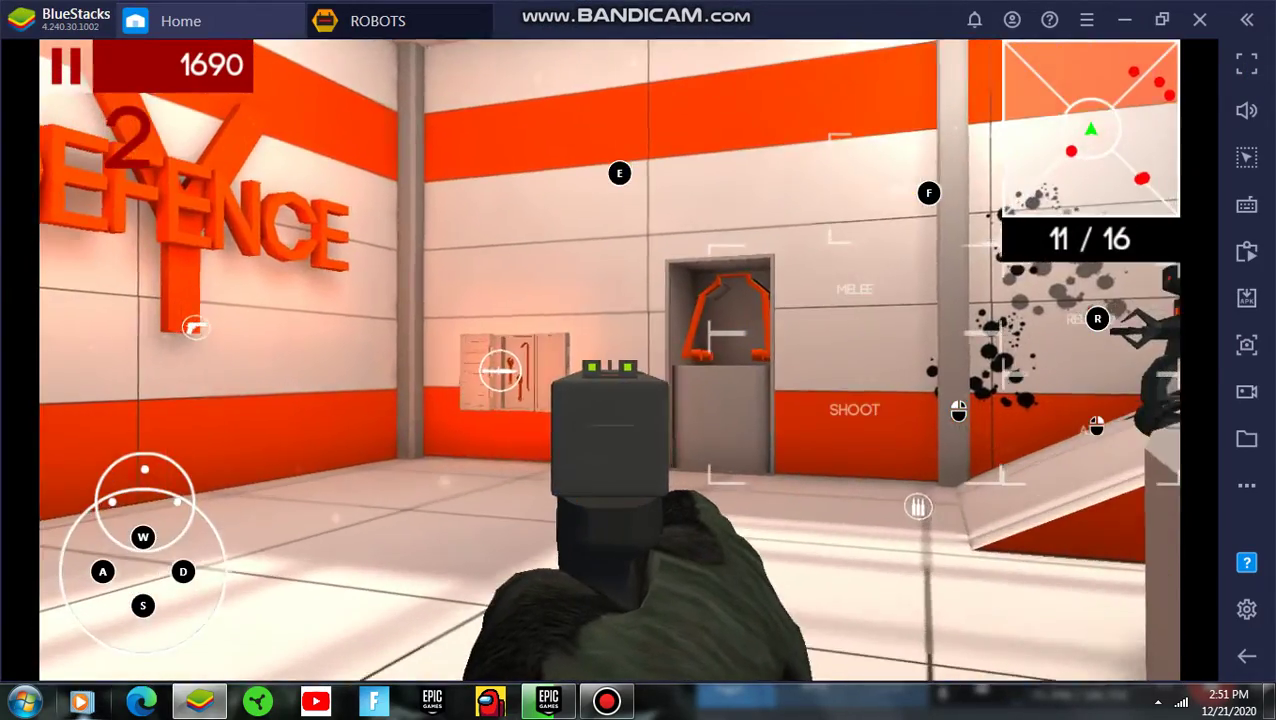
pyautogui.press('a')
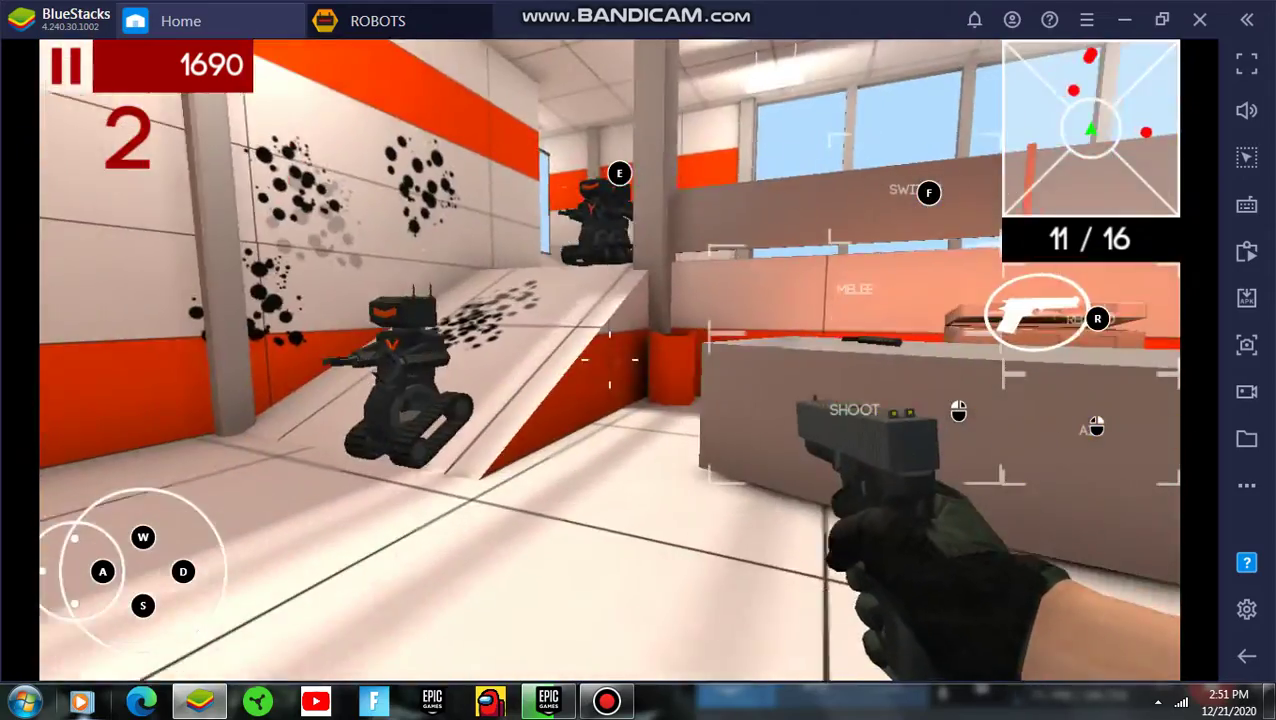
pyautogui.press('d')
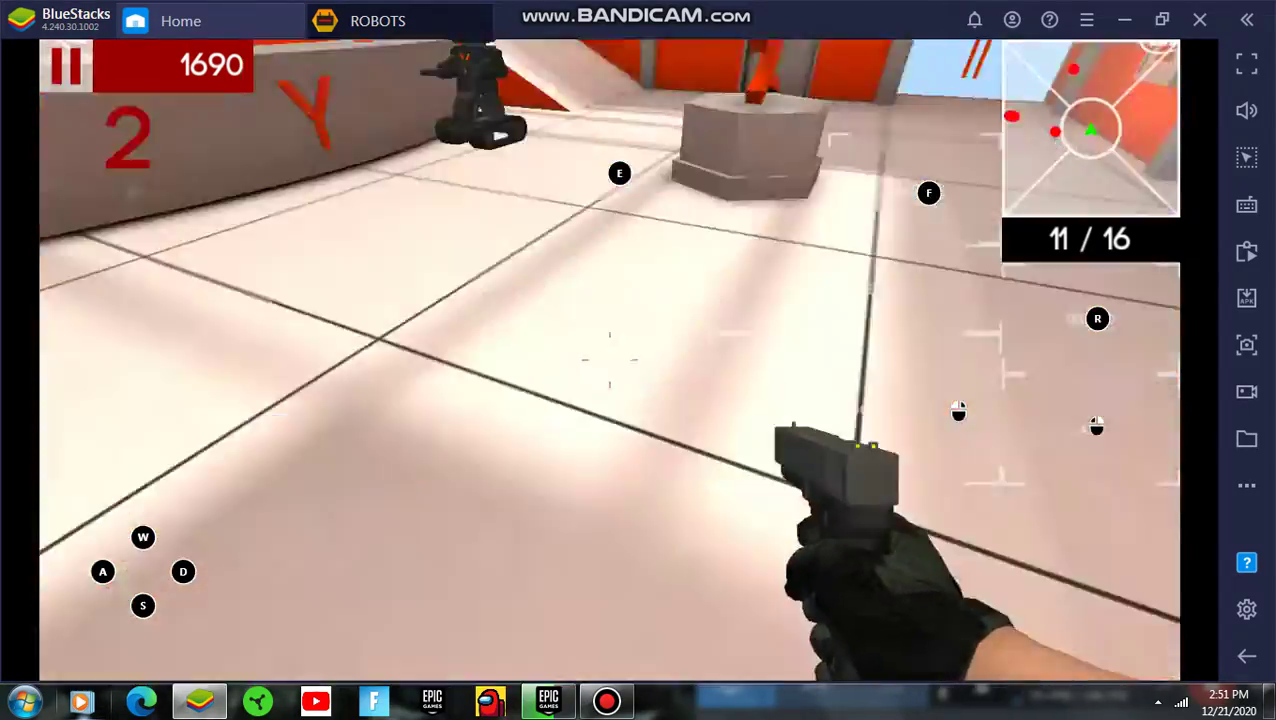
pyautogui.press('s')
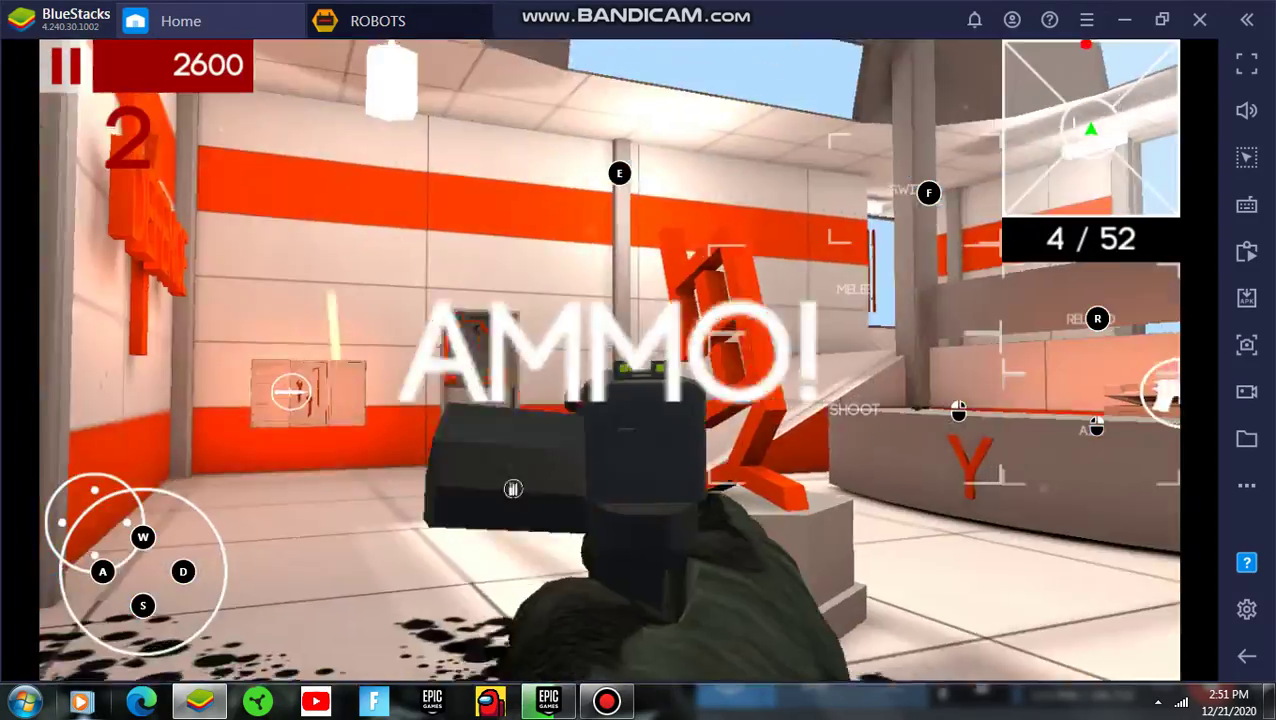
pyautogui.click(638, 360)
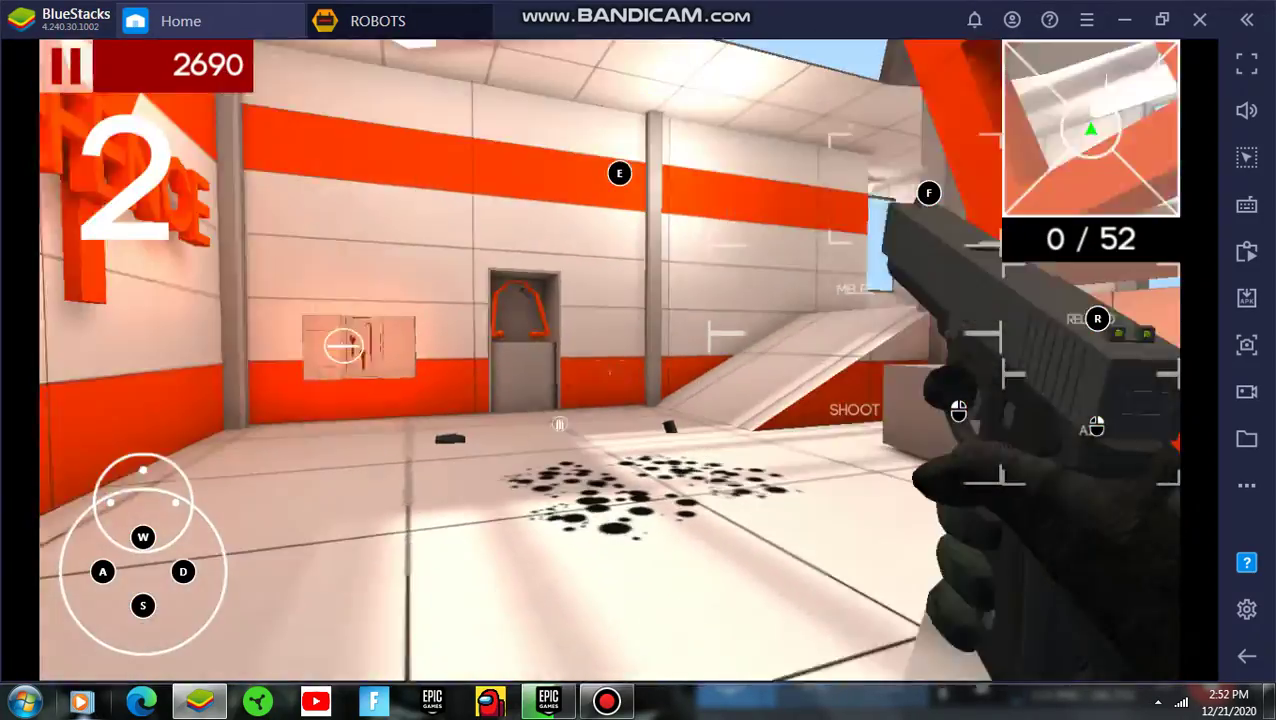
pyautogui.press('r')
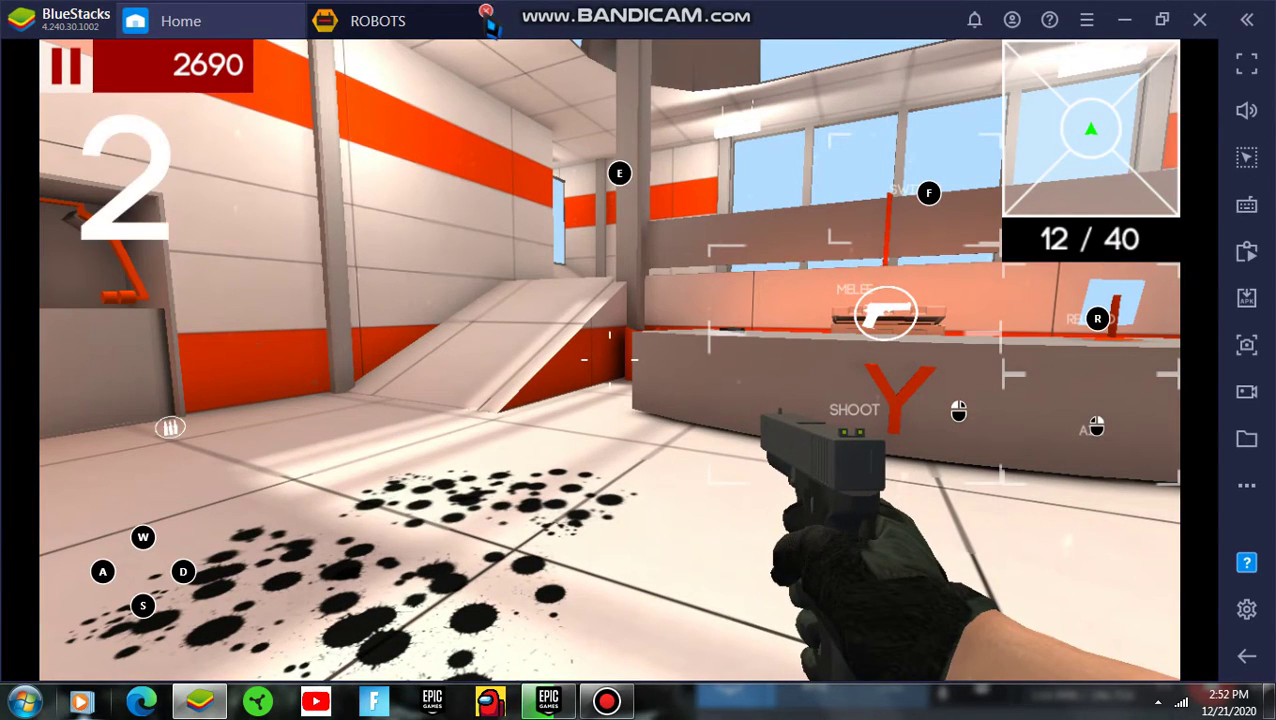
# Close the ROBOTS game, minimize BlueStacks, and center the Bandicam window on the desktop.
pyautogui.click(486, 11)
pyautogui.click(1087, 20)
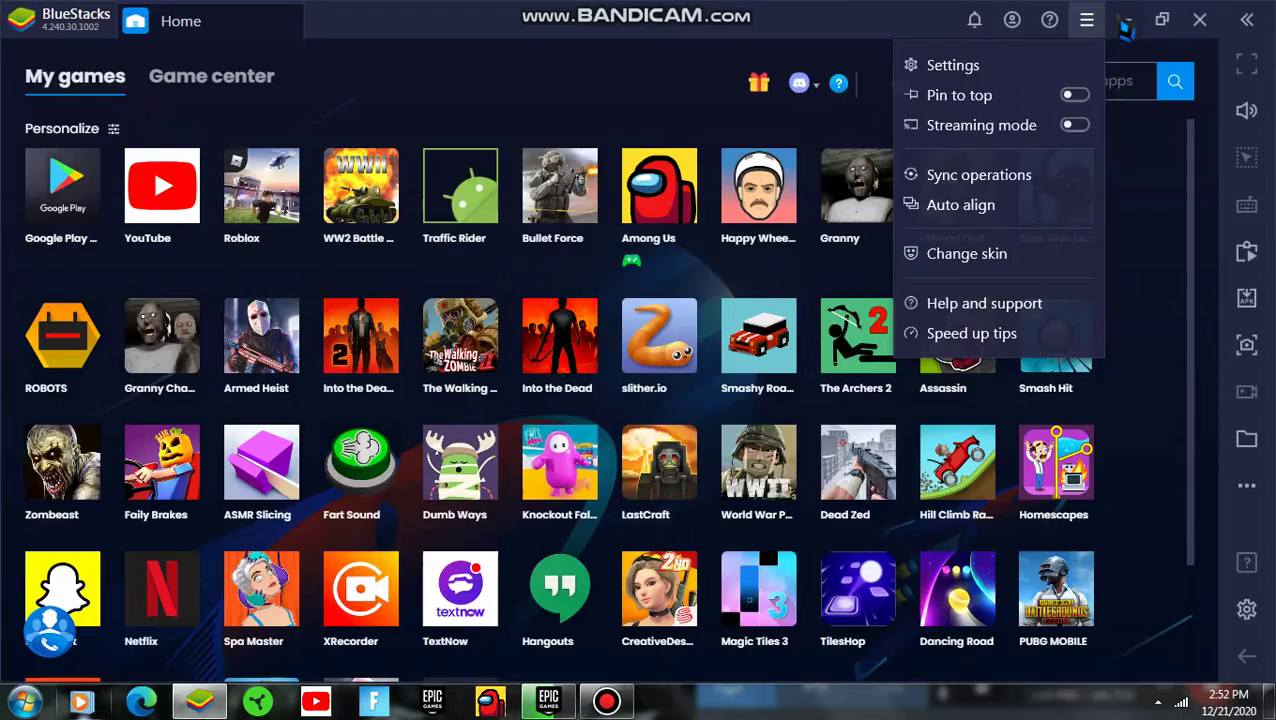
pyautogui.click(1125, 28)
pyautogui.moveTo(1029, 654)
pyautogui.mouseDown()
pyautogui.moveTo(670, 308)
pyautogui.moveTo(702, 322)
pyautogui.moveTo(707, 376)
pyautogui.moveTo(676, 164)
pyautogui.mouseUp()
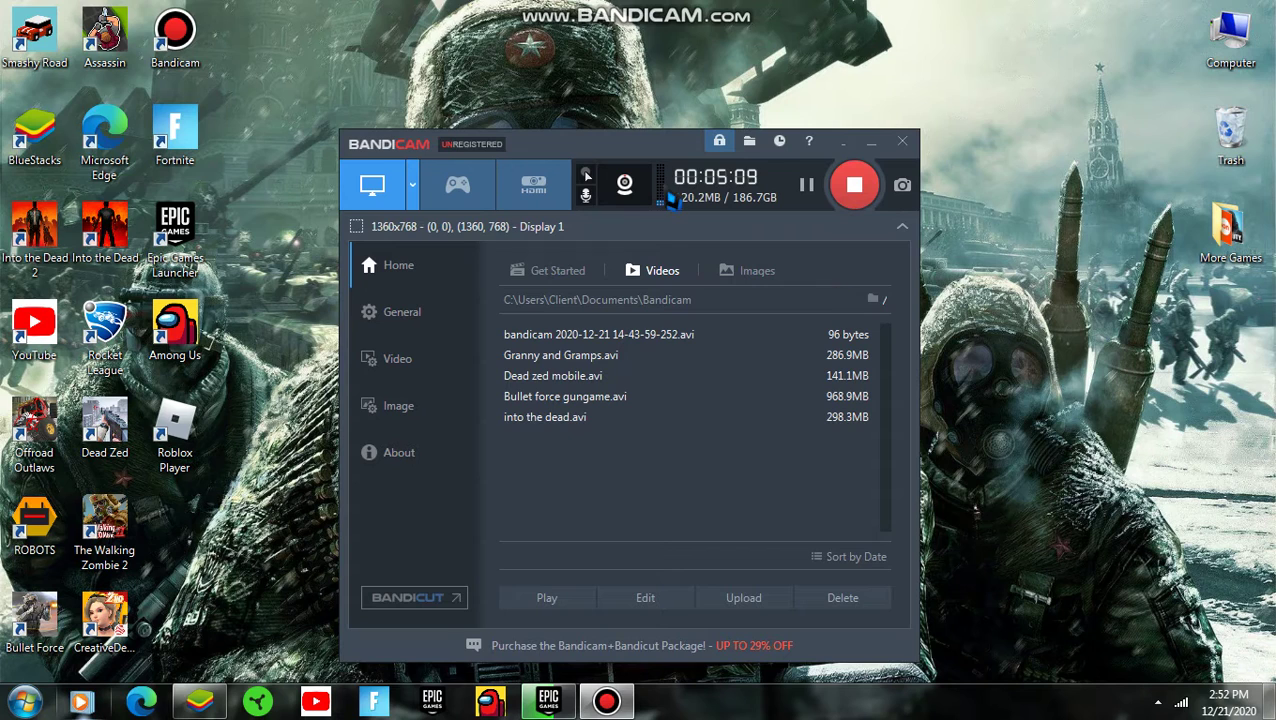